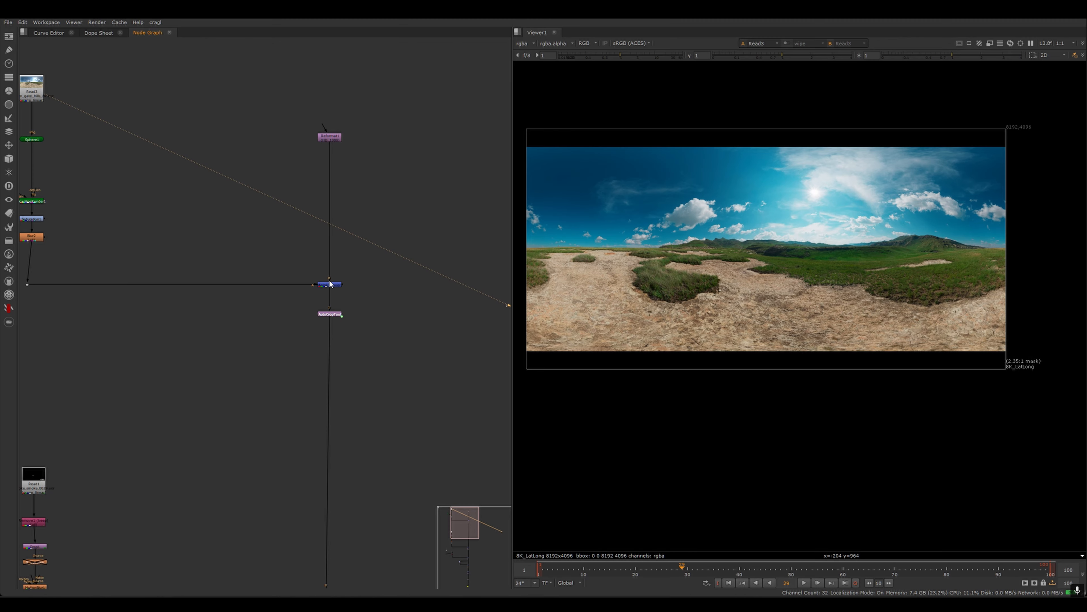
- View the Merge3 and Merge1 composites in the viewer and fit the image to the frame
{"action": "left_click", "coordinate": [330, 283]}
{"action": "key", "text": "1"}
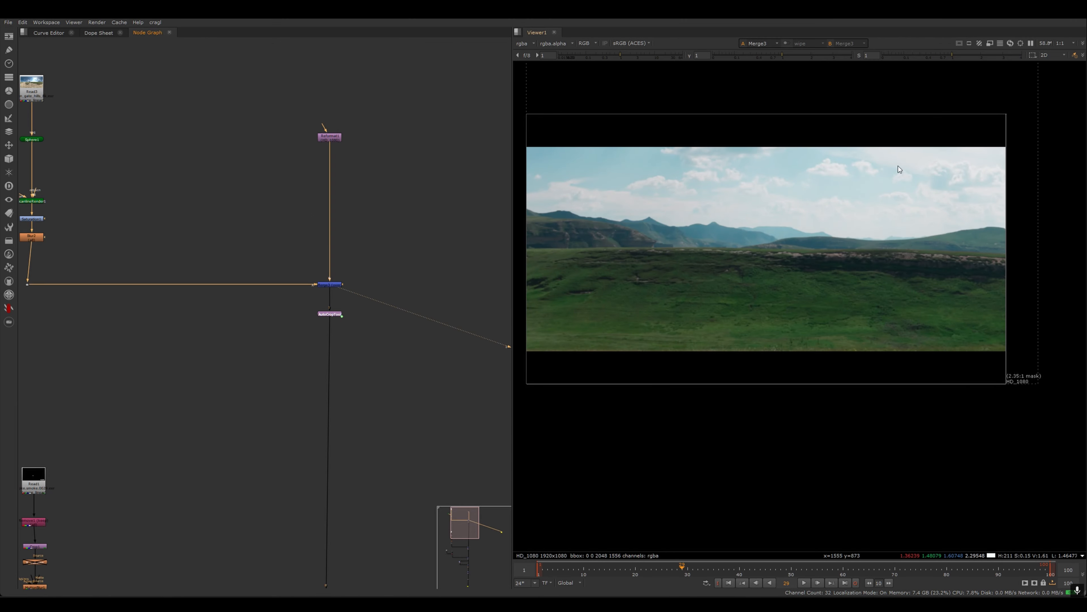
{"action": "middle_click_drag", "start_coordinate": [61, 477], "coordinate": [152, 293]}
{"action": "middle_click_drag", "start_coordinate": [360, 393], "coordinate": [341, 363]}
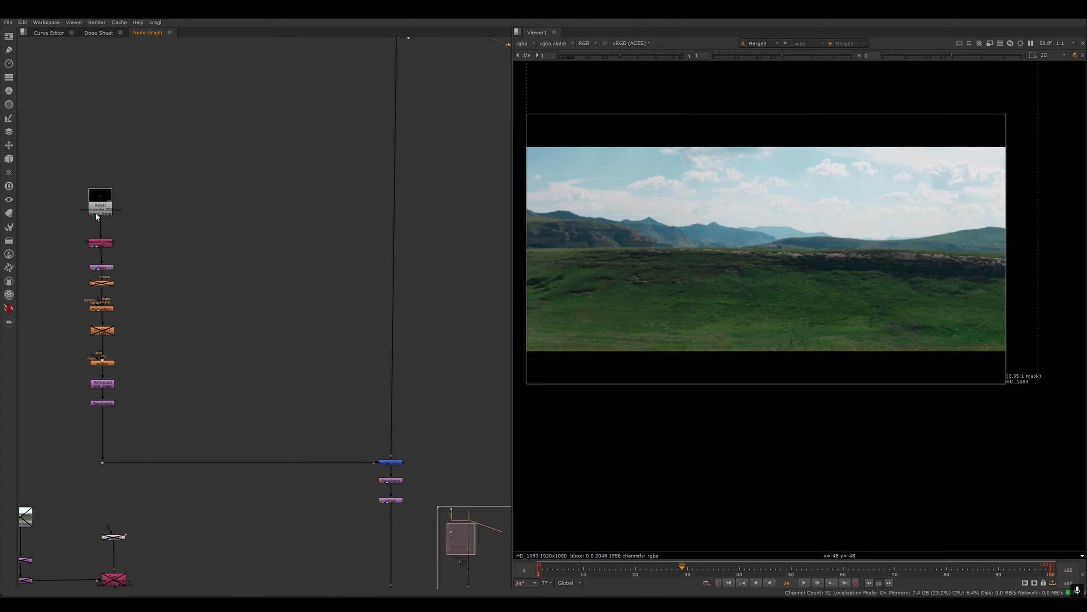
{"action": "key", "text": "1"}
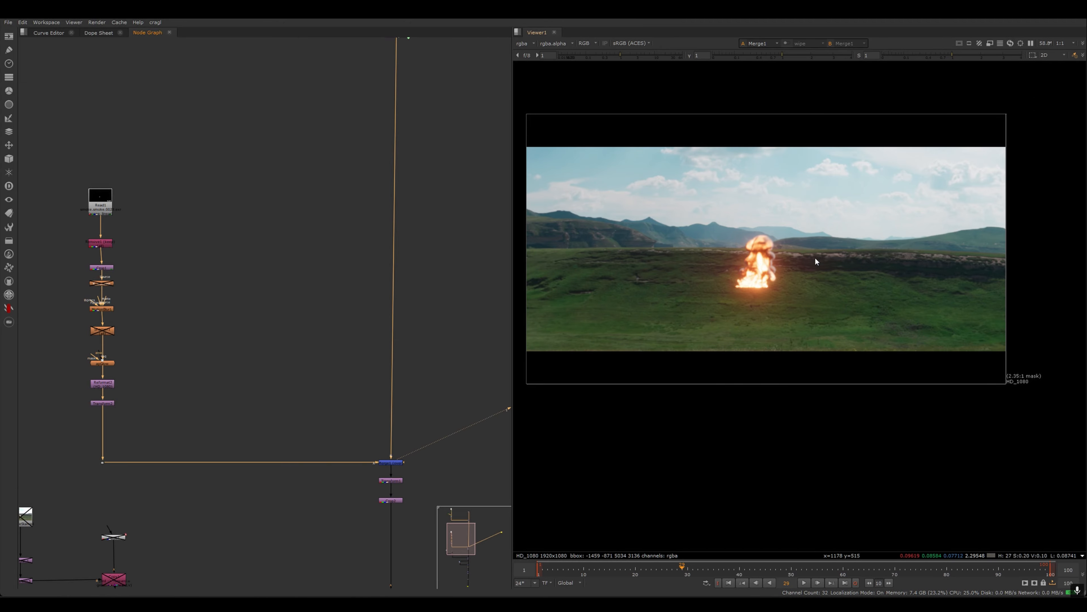
{"action": "key", "text": "f"}
{"action": "key", "text": "minus"}
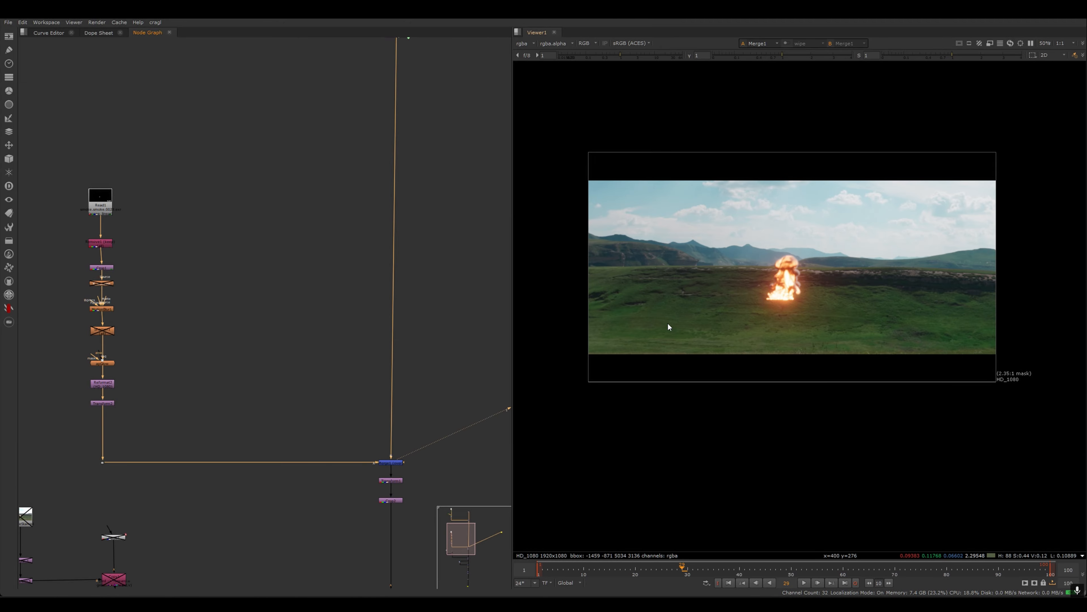
- Enable the disabled PostageStamp1 node in the lower branch of the node graph
{"action": "middle_click_drag", "start_coordinate": [267, 462], "coordinate": [456, 359]}
{"action": "middle_click_drag", "start_coordinate": [406, 196], "coordinate": [351, 367]}
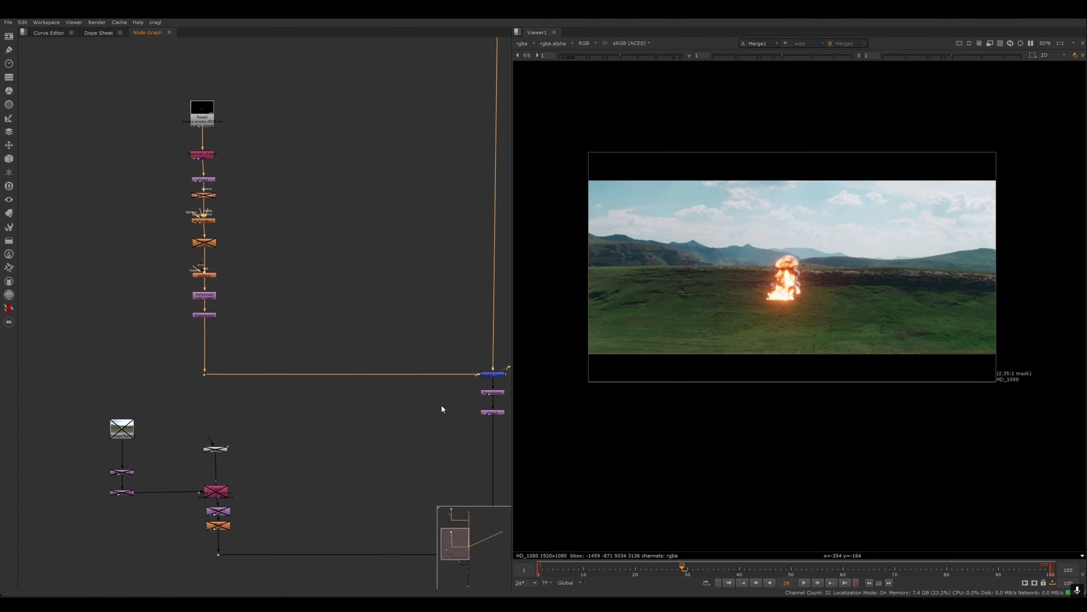
{"action": "middle_click_drag", "start_coordinate": [441, 405], "coordinate": [337, 406]}
{"action": "scroll", "coordinate": [418, 387], "scroll_direction": "up", "scroll_amount": 9}
{"action": "left_click", "coordinate": [371, 364]}
{"action": "scroll", "coordinate": [167, 465], "scroll_direction": "down", "scroll_amount": 5}
{"action": "middle_click_drag", "start_coordinate": [130, 469], "coordinate": [449, 334]}
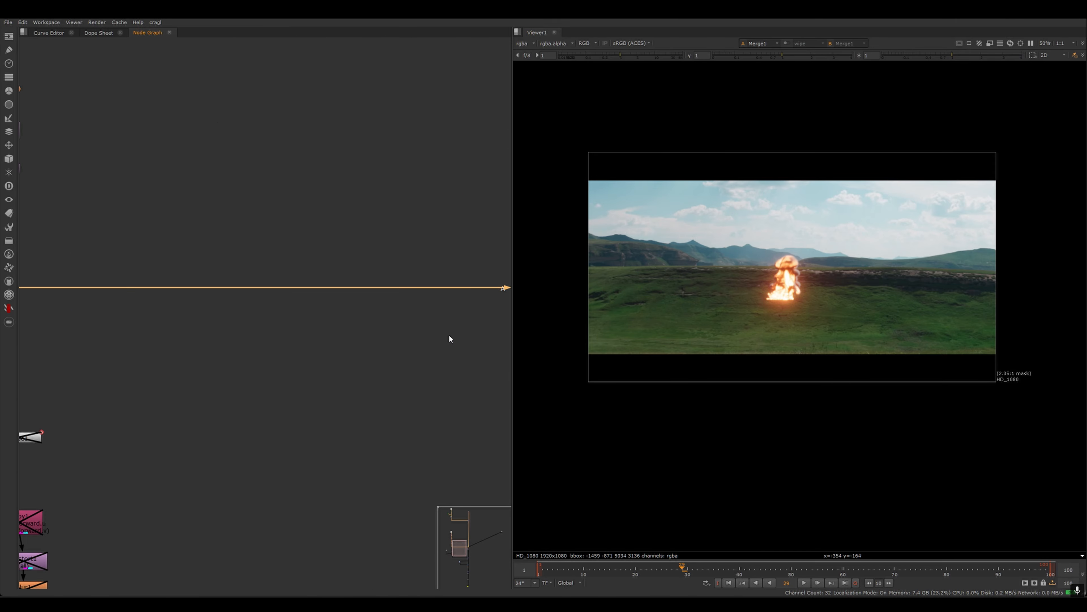
{"action": "middle_click_drag", "start_coordinate": [132, 431], "coordinate": [486, 370]}
{"action": "scroll", "coordinate": [240, 364], "scroll_direction": "up", "scroll_amount": 3}
{"action": "middle_click_drag", "start_coordinate": [247, 371], "coordinate": [278, 375]}
{"action": "scroll", "coordinate": [295, 376], "scroll_direction": "down", "scroll_amount": 1}
{"action": "left_click", "coordinate": [262, 350]}
{"action": "scroll", "coordinate": [297, 377], "scroll_direction": "up", "scroll_amount": 2}
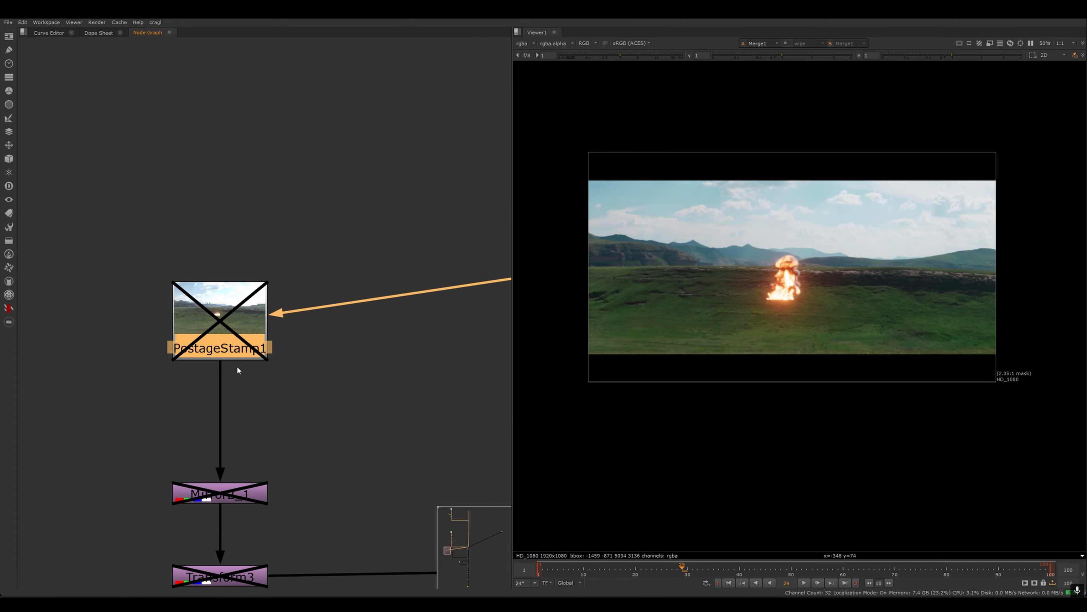
{"action": "scroll", "coordinate": [377, 388], "scroll_direction": "down", "scroll_amount": 2}
{"action": "key", "text": "d"}
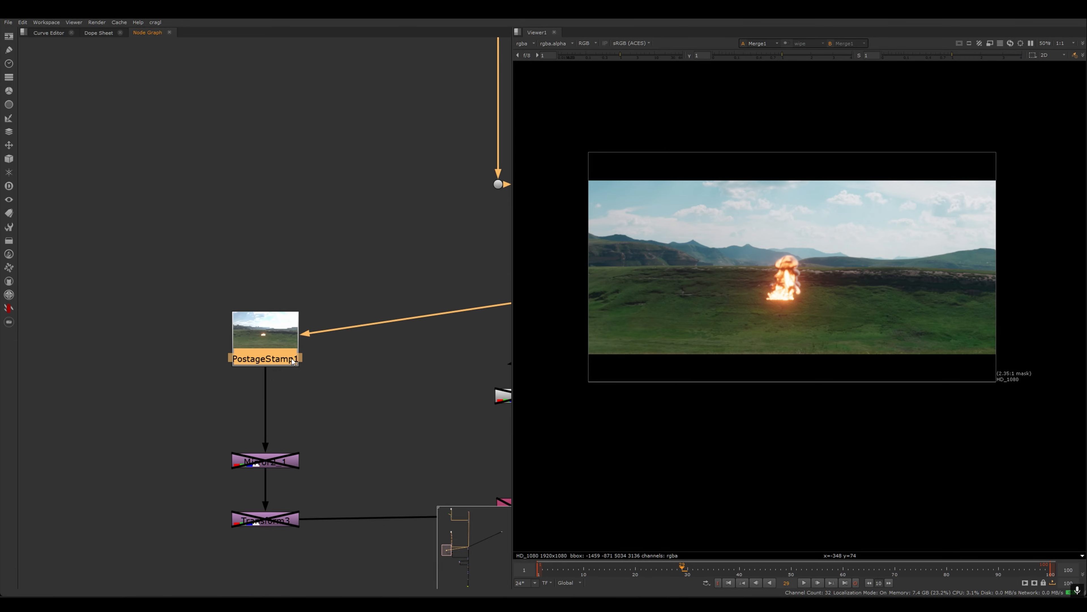
- Display PostageStamp1 in the viewer
{"action": "middle_click_drag", "start_coordinate": [382, 396], "coordinate": [357, 386]}
{"action": "key", "text": "1"}
{"action": "left_click", "coordinate": [355, 386]}
{"action": "middle_click_drag", "start_coordinate": [229, 333], "coordinate": [150, 332]}
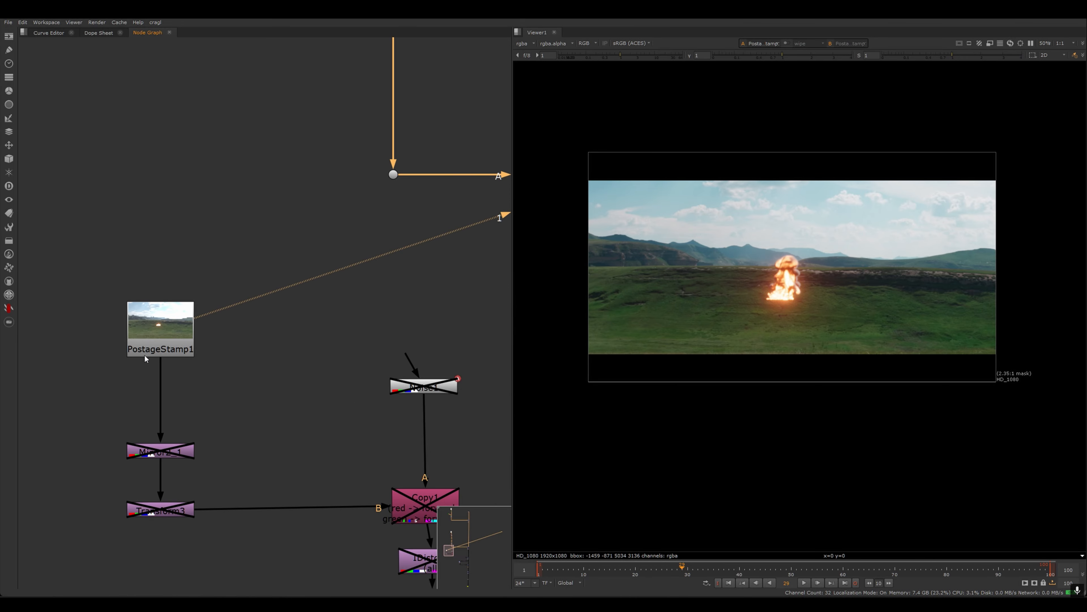
- Enable the disabled Mirror2_1 node below PostageStamp1
{"action": "scroll", "coordinate": [383, 343], "scroll_direction": "down", "scroll_amount": 6}
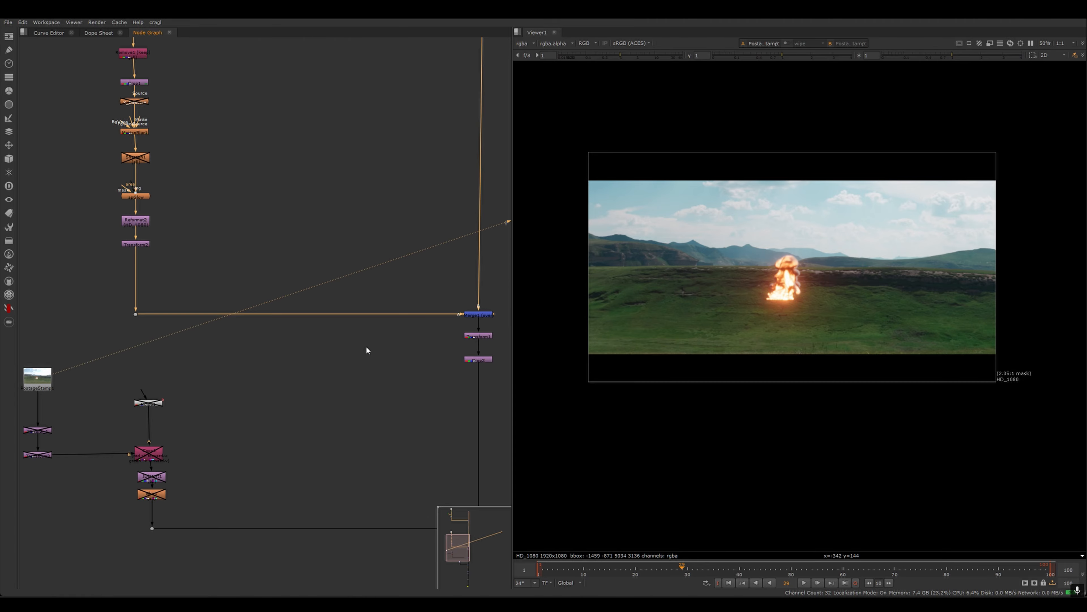
{"action": "middle_click_drag", "start_coordinate": [385, 349], "coordinate": [642, 336]}
{"action": "scroll", "coordinate": [357, 353], "scroll_direction": "up", "scroll_amount": 4}
{"action": "middle_click_drag", "start_coordinate": [214, 372], "coordinate": [589, 351]}
{"action": "left_click", "coordinate": [367, 371]}
{"action": "middle_click_drag", "start_coordinate": [257, 369], "coordinate": [162, 373]}
{"action": "scroll", "coordinate": [153, 373], "scroll_direction": "down", "scroll_amount": 2}
{"action": "scroll", "coordinate": [287, 381], "scroll_direction": "down", "scroll_amount": 3}
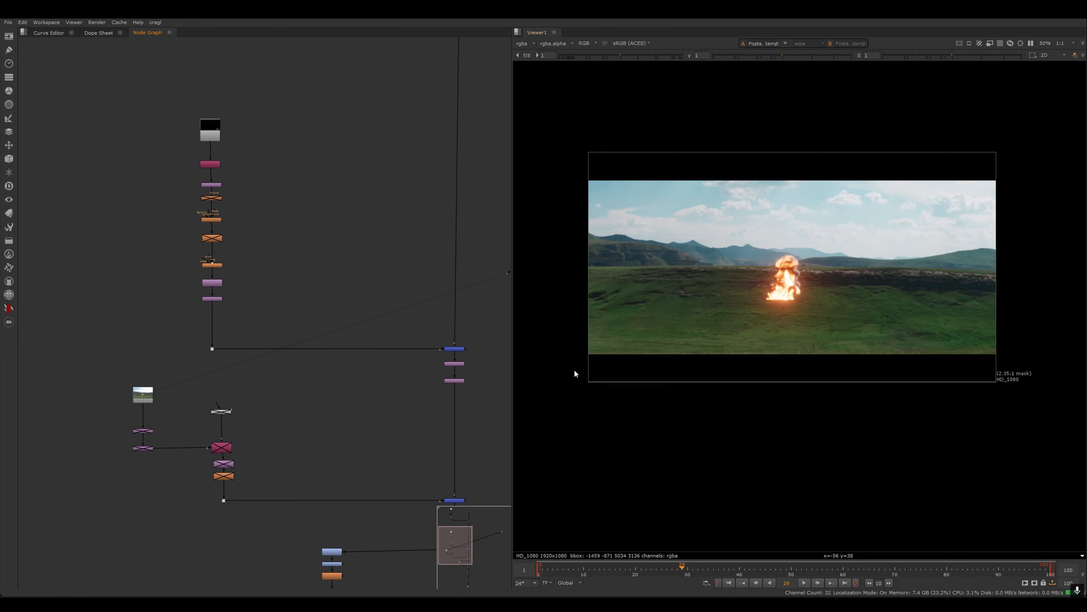
{"action": "scroll", "coordinate": [129, 451], "scroll_direction": "up", "scroll_amount": 8}
{"action": "left_click_drag", "start_coordinate": [448, 246], "coordinate": [230, 292]}
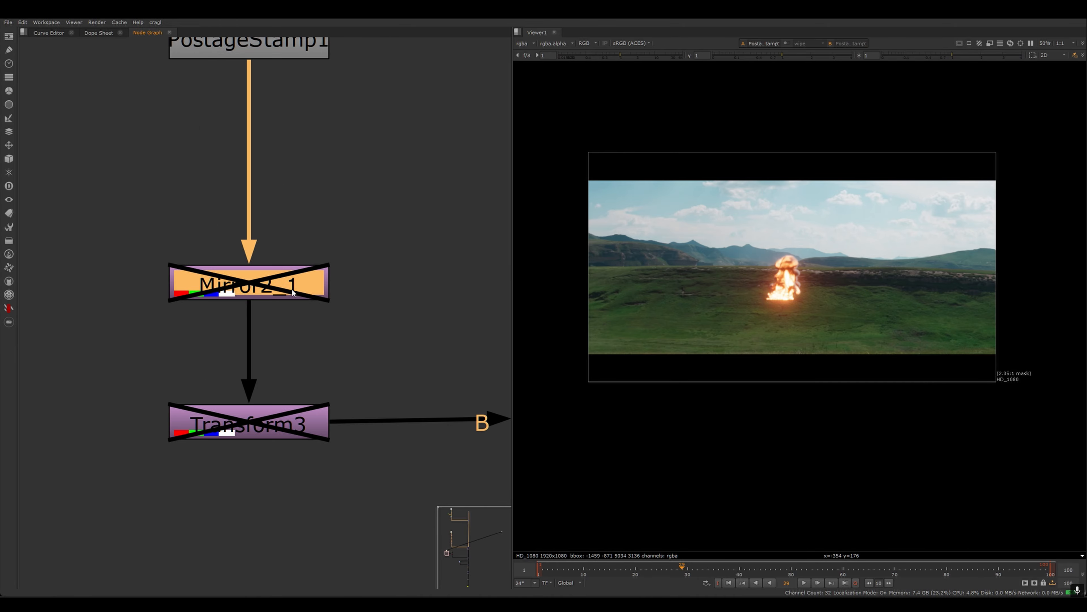
{"action": "key", "text": "d"}
- Open Mirror2_1's properties to check its flip settings, then close them
{"action": "middle_click_drag", "start_coordinate": [392, 308], "coordinate": [334, 306]}
{"action": "scroll", "coordinate": [796, 310], "scroll_direction": "up", "scroll_amount": 2}
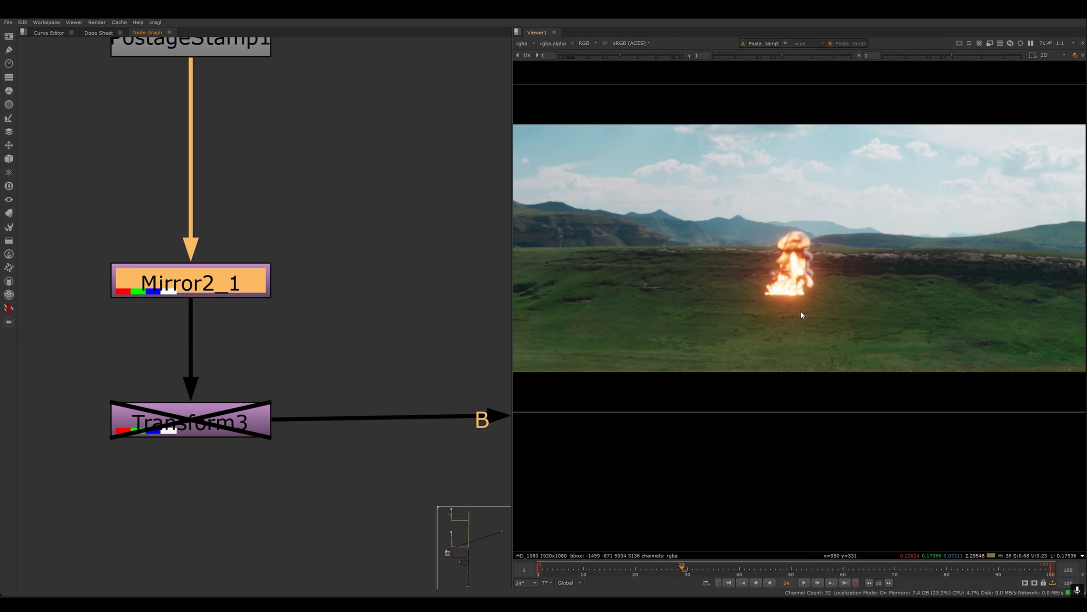
{"action": "double_click", "coordinate": [211, 290]}
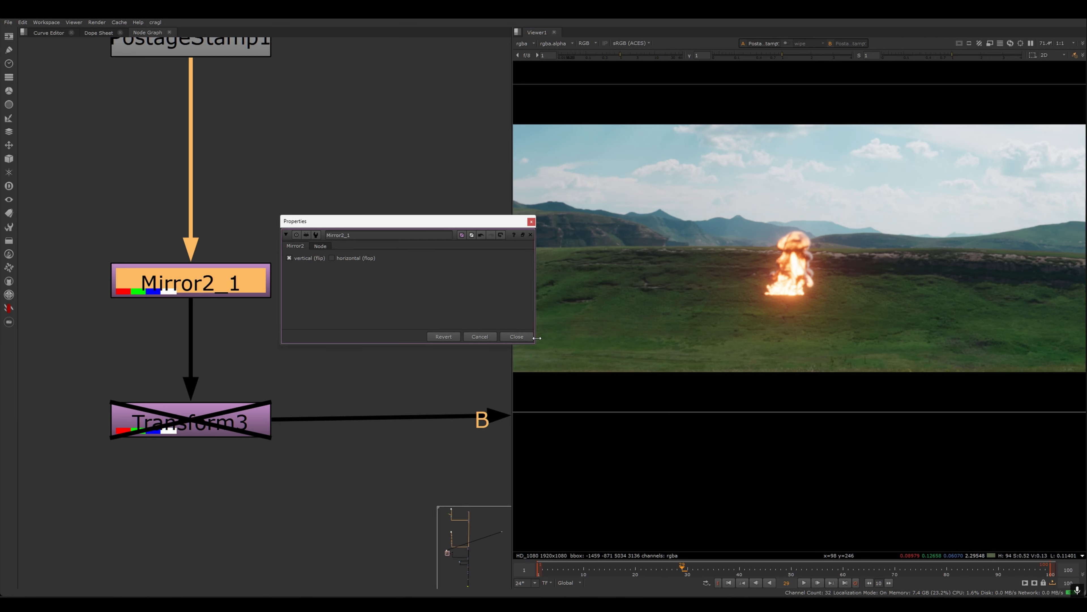
{"action": "left_click", "coordinate": [516, 336]}
- Enable the disabled Transform3 node below Mirror2_1
{"action": "left_click", "coordinate": [223, 428]}
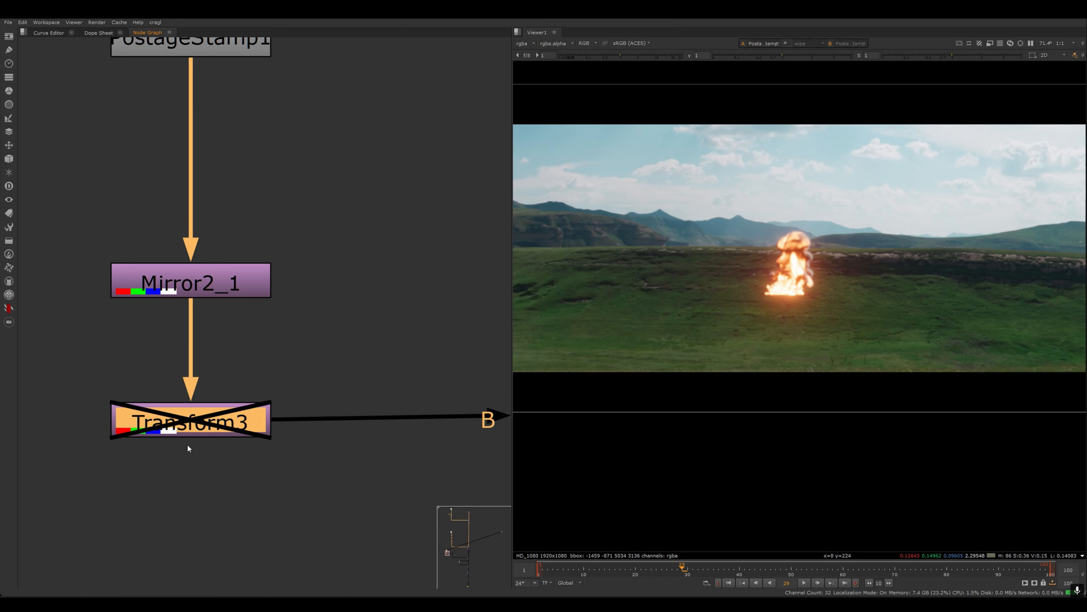
{"action": "key", "text": "d"}
{"action": "scroll", "coordinate": [820, 323], "scroll_direction": "down", "scroll_amount": 2}
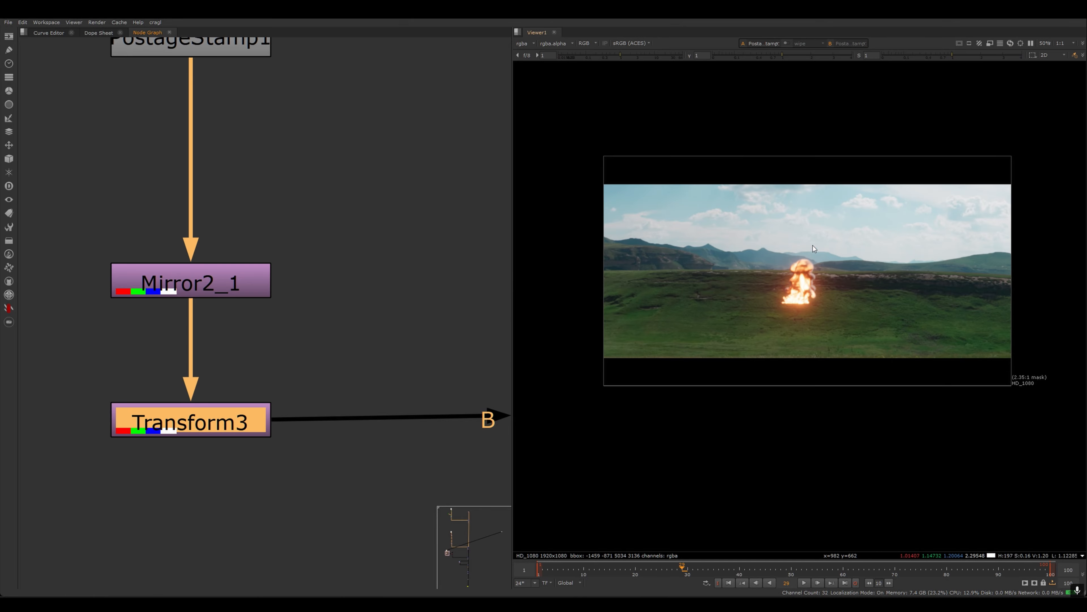
- Display the Mirror2_1 and Transform3 outputs in the viewer
{"action": "left_click", "coordinate": [203, 295]}
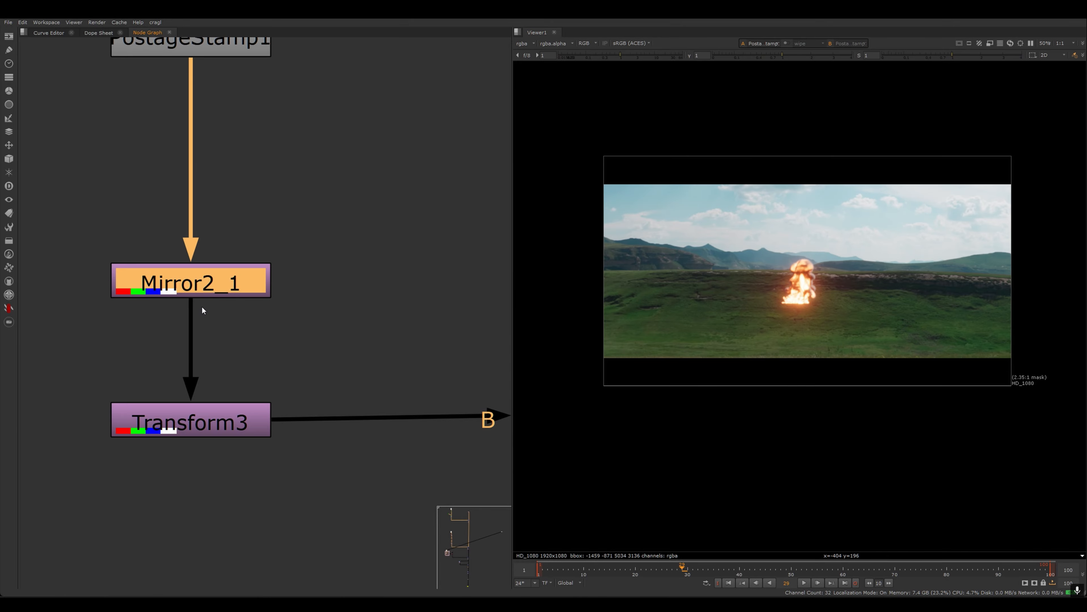
{"action": "key", "text": "1"}
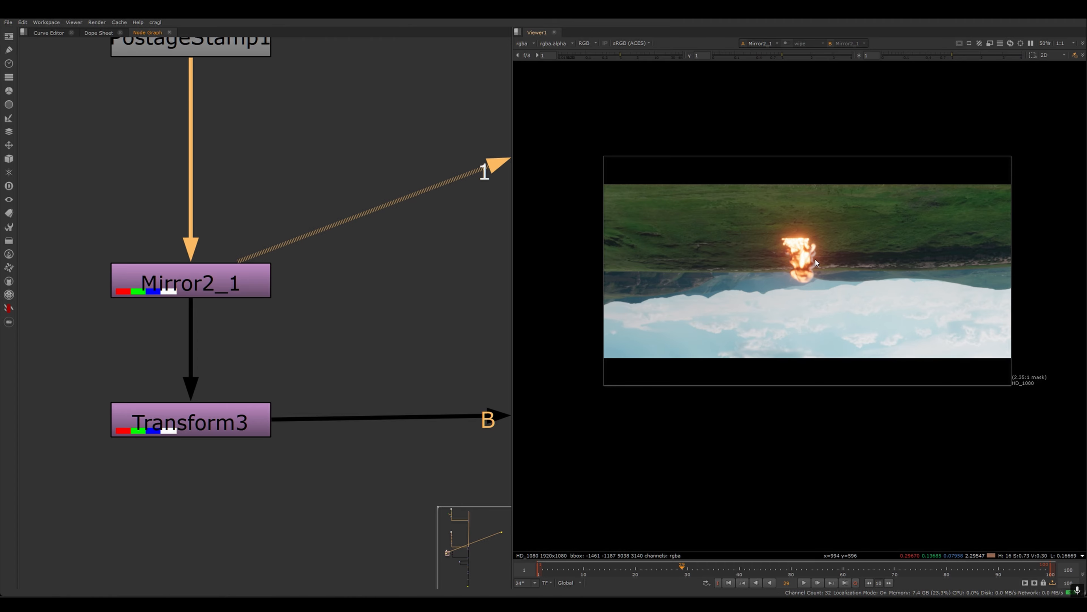
{"action": "left_click", "coordinate": [227, 434]}
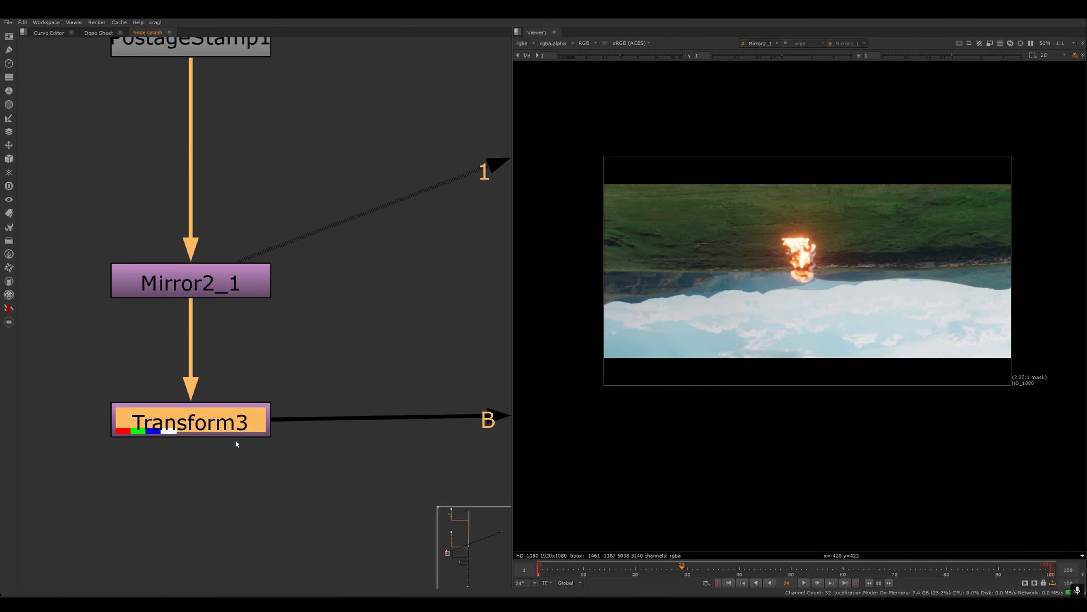
{"action": "key", "text": "1"}
- Display the Merge2 composite in the viewer
{"action": "middle_click_drag", "start_coordinate": [352, 452], "coordinate": [295, 385]}
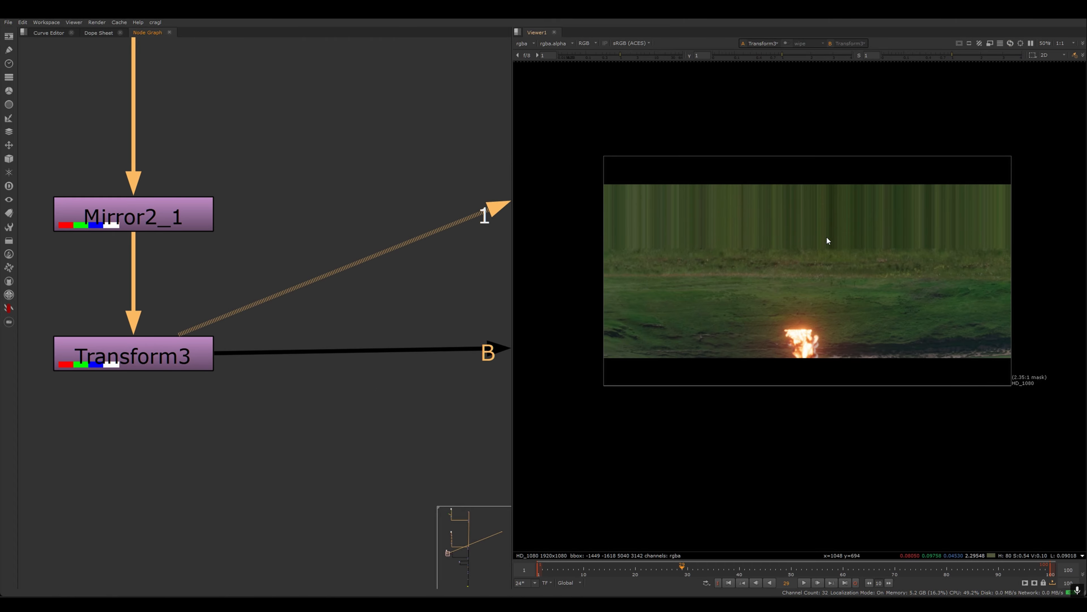
{"action": "scroll", "coordinate": [828, 241], "scroll_direction": "up", "scroll_amount": 3}
{"action": "scroll", "coordinate": [406, 373], "scroll_direction": "down", "scroll_amount": 4}
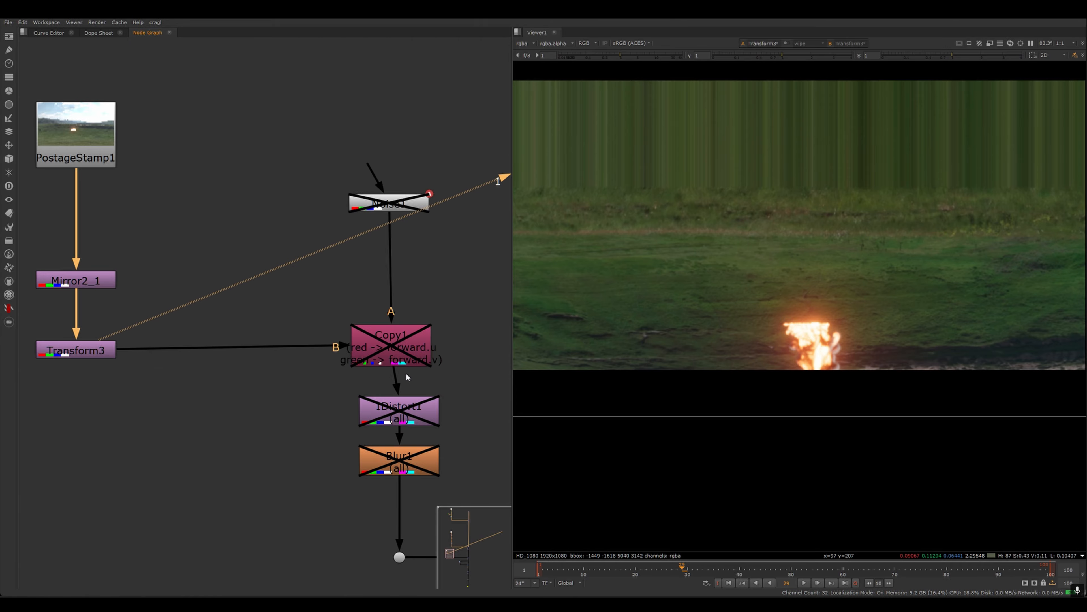
{"action": "scroll", "coordinate": [407, 373], "scroll_direction": "down", "scroll_amount": 1}
{"action": "middle_click_drag", "start_coordinate": [406, 374], "coordinate": [177, 303]}
{"action": "scroll", "coordinate": [486, 369], "scroll_direction": "down", "scroll_amount": 5}
{"action": "middle_click_drag", "start_coordinate": [486, 370], "coordinate": [253, 321]}
{"action": "scroll", "coordinate": [252, 321], "scroll_direction": "up", "scroll_amount": 1}
{"action": "left_click", "coordinate": [466, 364]}
{"action": "key", "text": "1"}
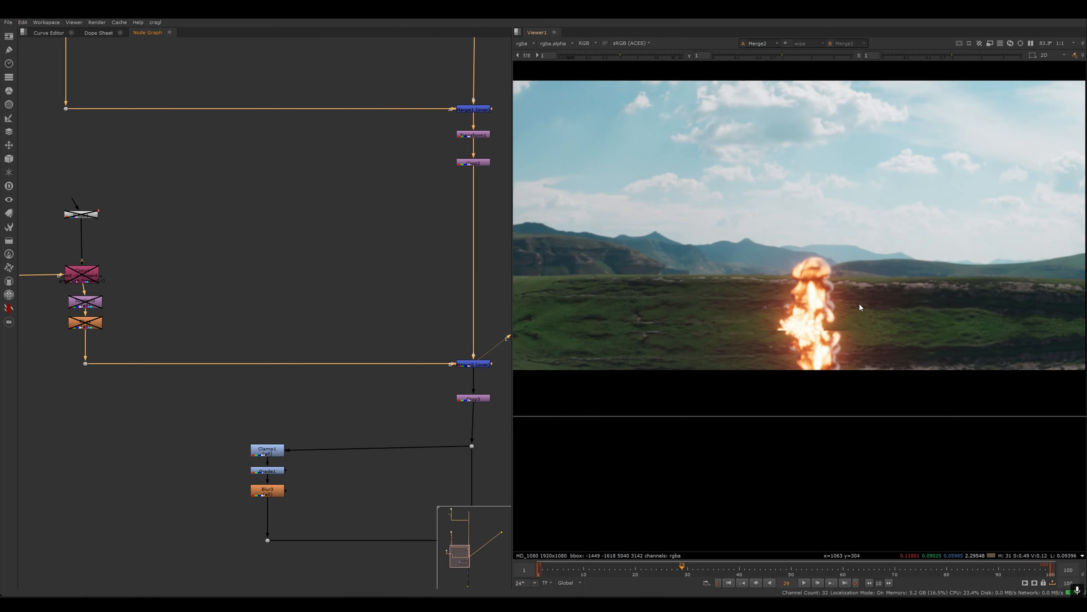
- Enable the Noise1 node above Copy1 and display it fitted in the viewer
{"action": "middle_click_drag", "start_coordinate": [126, 315], "coordinate": [373, 351]}
{"action": "scroll", "coordinate": [371, 317], "scroll_direction": "up", "scroll_amount": 3}
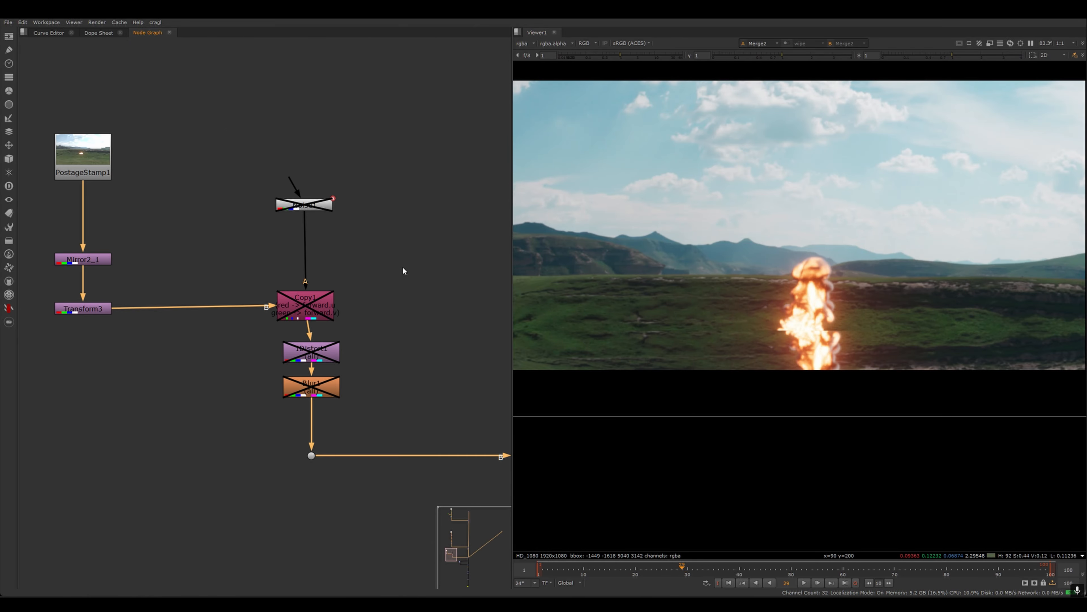
{"action": "scroll", "coordinate": [331, 229], "scroll_direction": "up", "scroll_amount": 2}
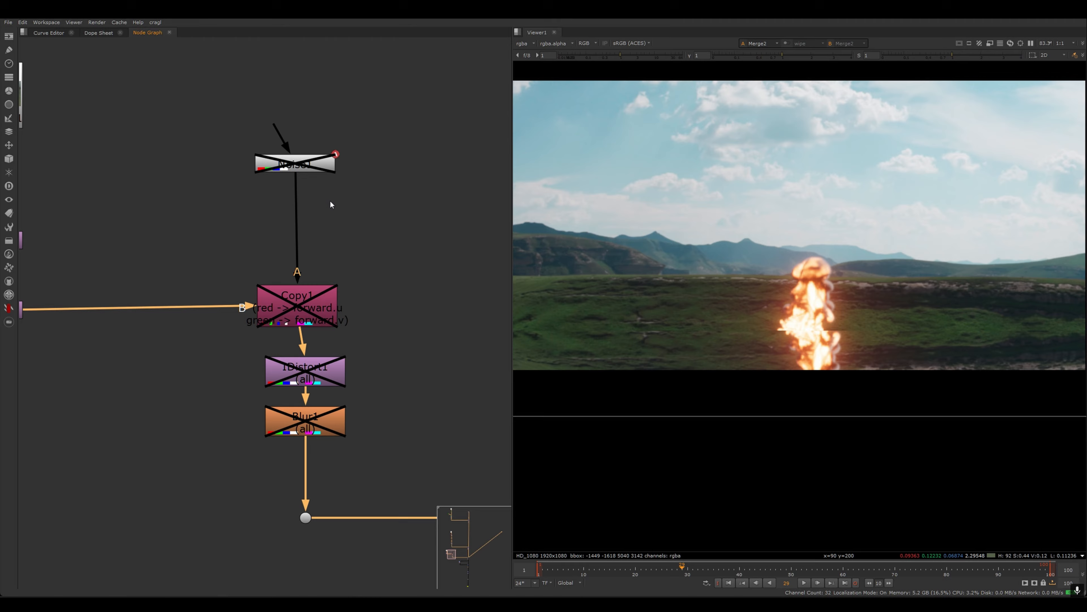
{"action": "left_click", "coordinate": [317, 167]}
{"action": "key", "text": "d"}
{"action": "key", "text": "1"}
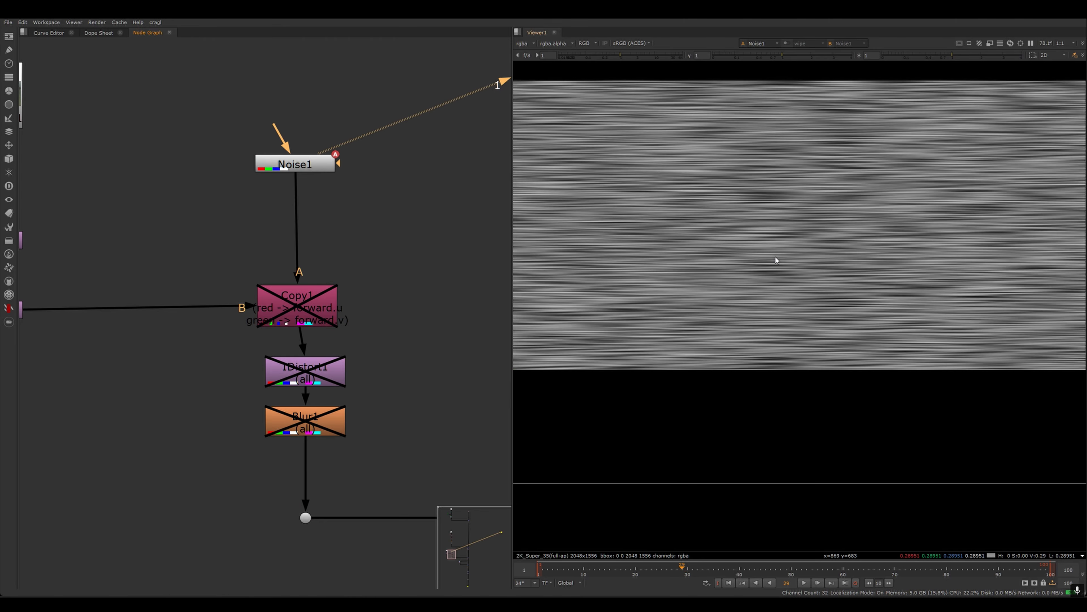
{"action": "key", "text": "f"}
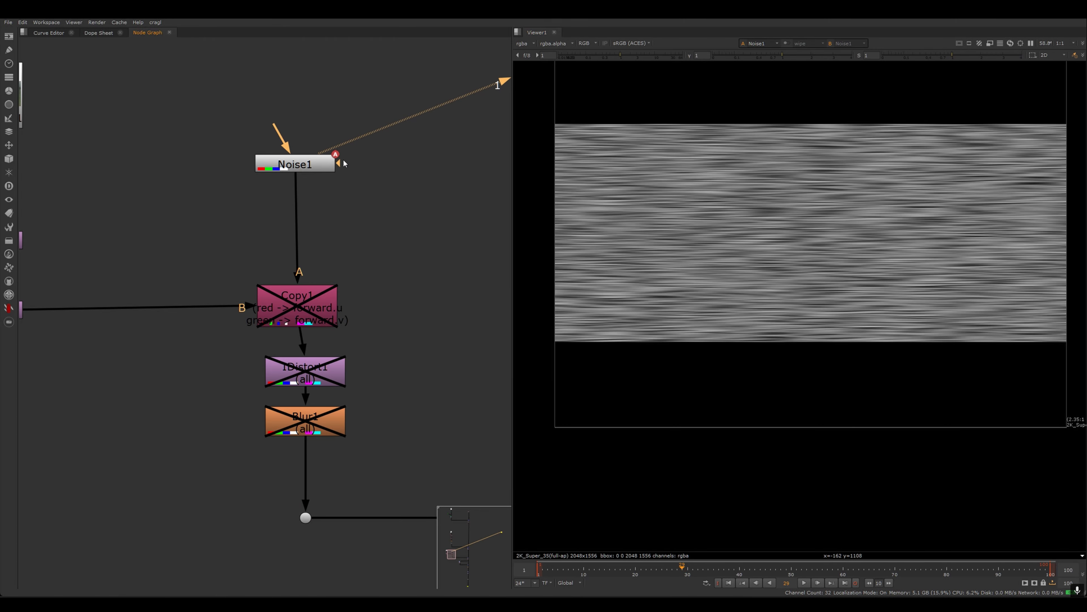
- Add a new Noise node and move it beside Noise1
{"action": "key", "text": "Tab"}
{"action": "type", "text": "noise"}
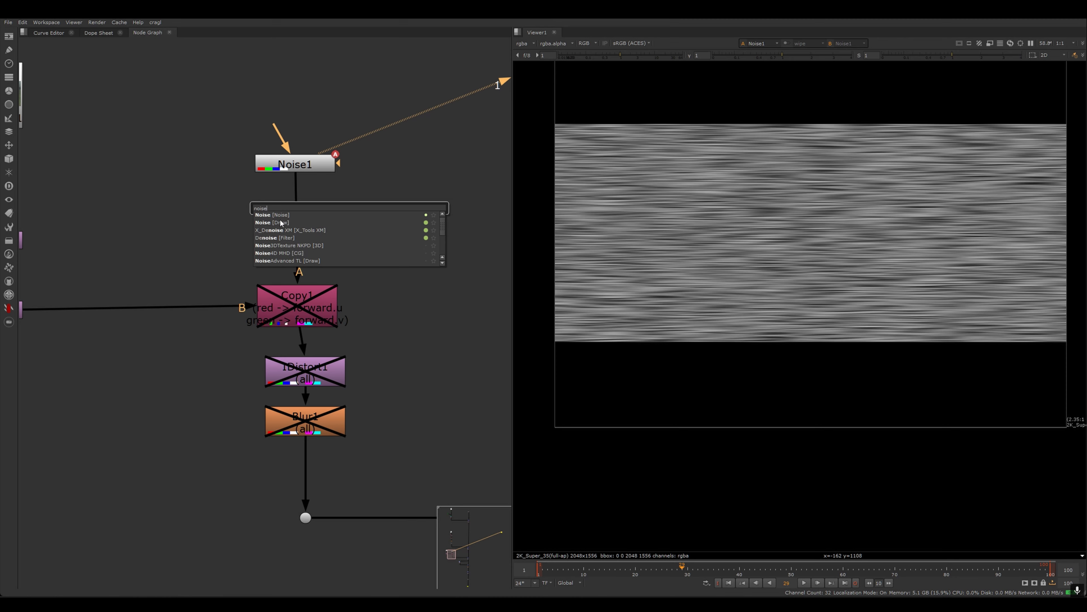
{"action": "key", "text": "Return"}
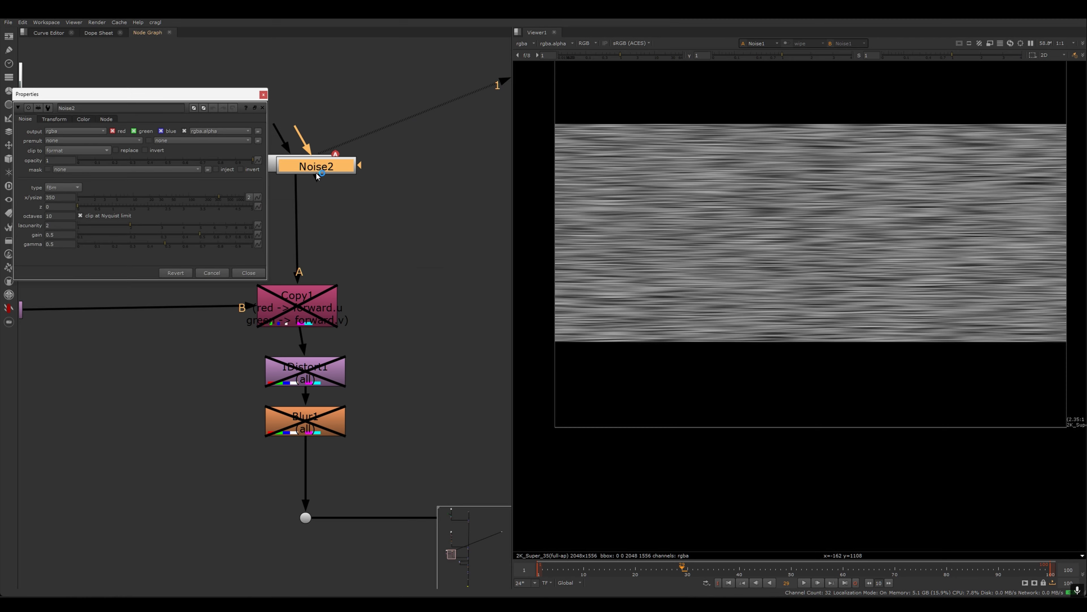
{"action": "left_click_drag", "start_coordinate": [317, 175], "coordinate": [429, 237]}
{"action": "left_click_drag", "start_coordinate": [340, 167], "coordinate": [433, 234]}
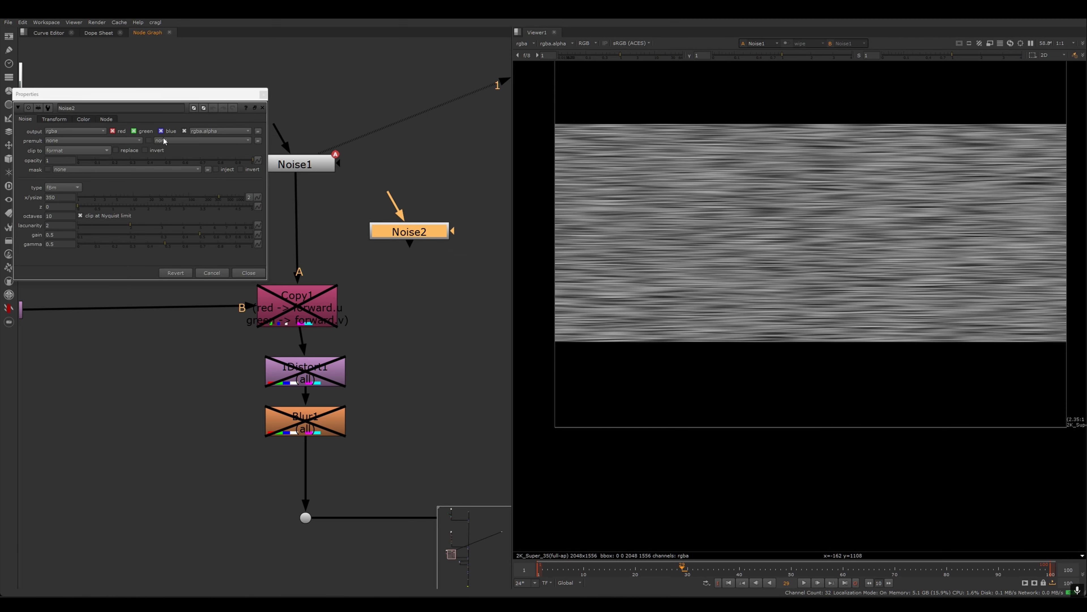
- Display Noise2 in the viewer and set its x/ysize to 10
{"action": "left_click_drag", "start_coordinate": [198, 96], "coordinate": [274, 91]}
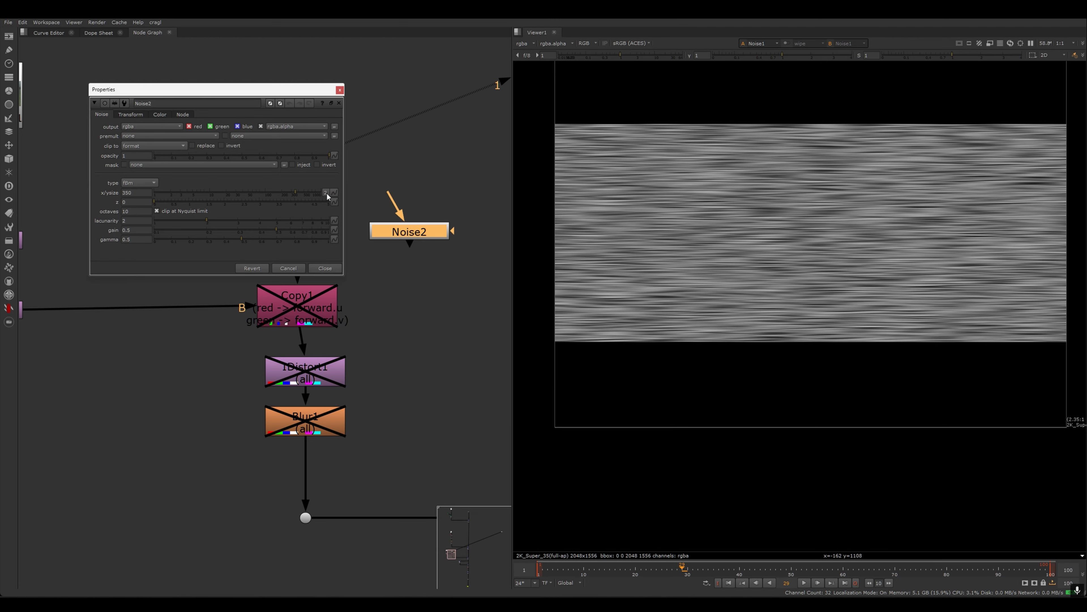
{"action": "key", "text": "1"}
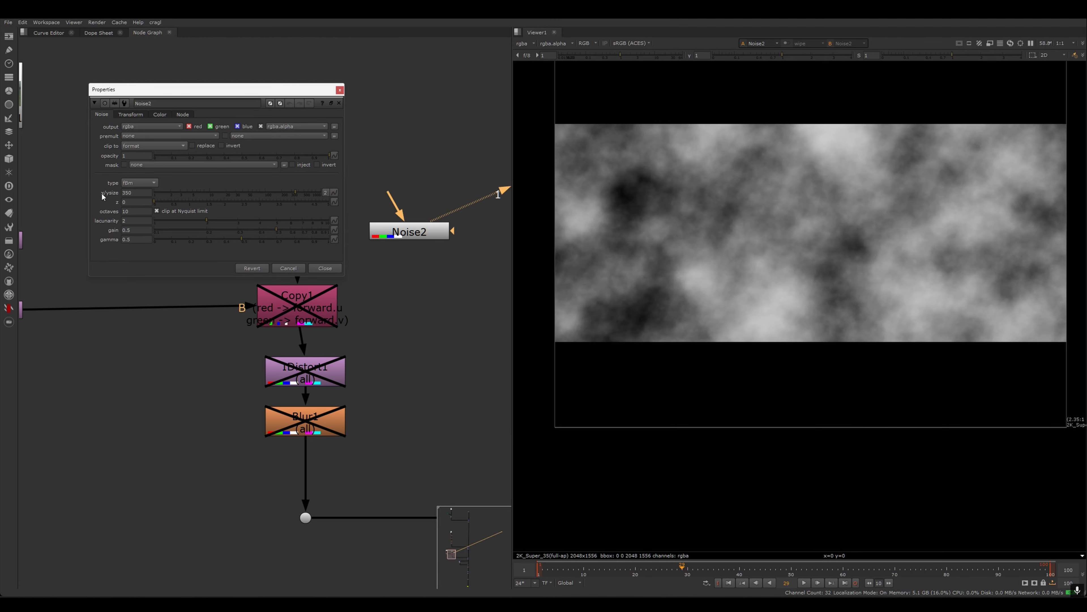
{"action": "left_click_drag", "start_coordinate": [294, 192], "coordinate": [224, 192]}
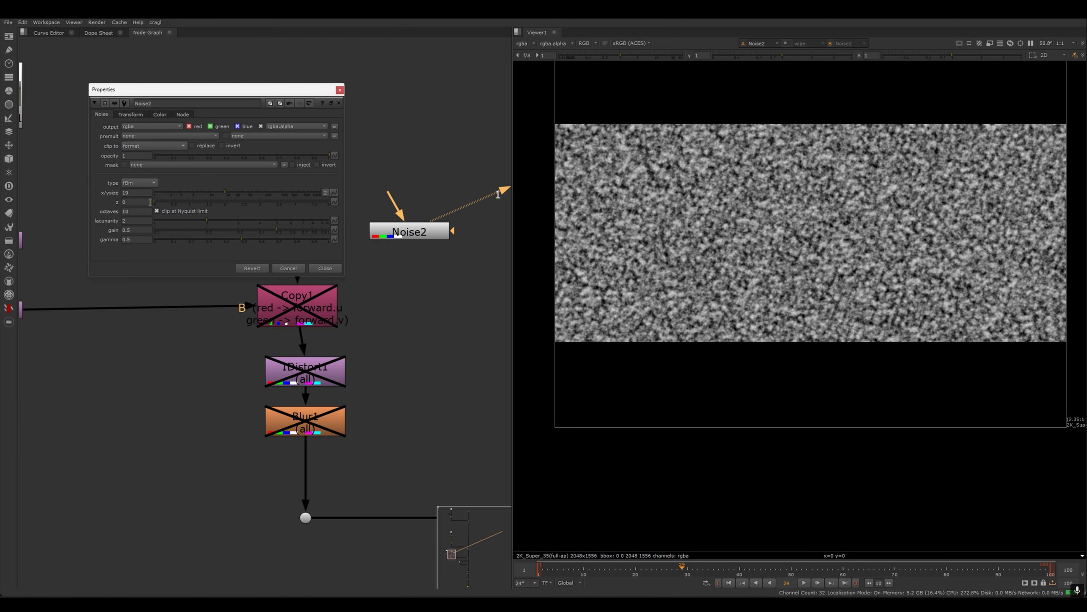
- Split Noise2's x/ysize into separate x and y values and adjust the x size
{"action": "left_click", "coordinate": [325, 193]}
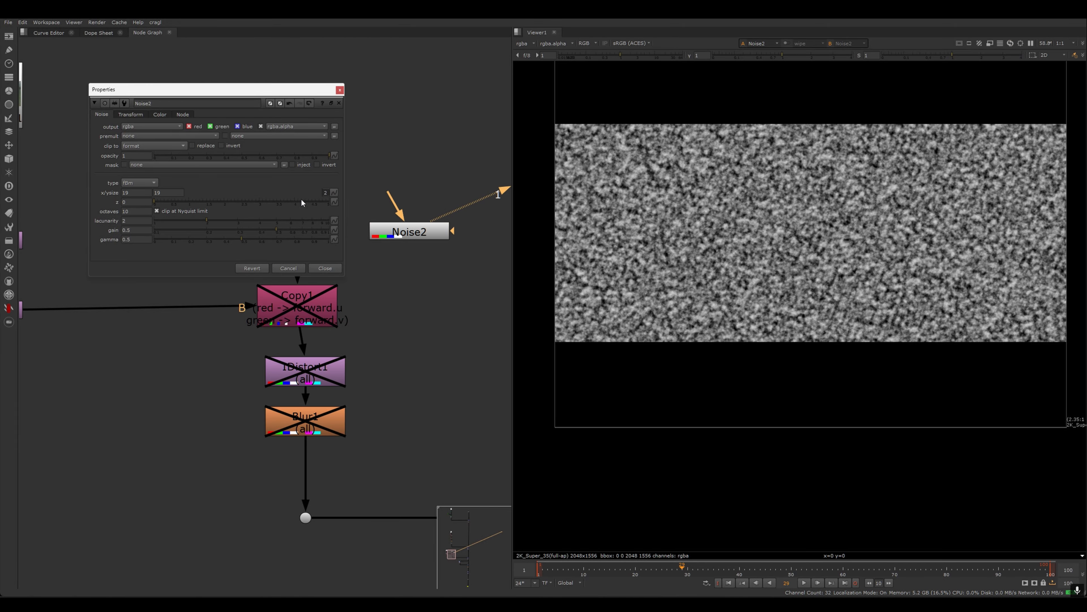
{"action": "left_click", "coordinate": [135, 192]}
{"action": "mouse_move", "coordinate": [135, 192]}
{"action": "middle_mouse_down"}
{"action": "mouse_move", "coordinate": [236, 192]}
{"action": "mouse_move", "coordinate": [207, 192]}
{"action": "middle_mouse_up"}
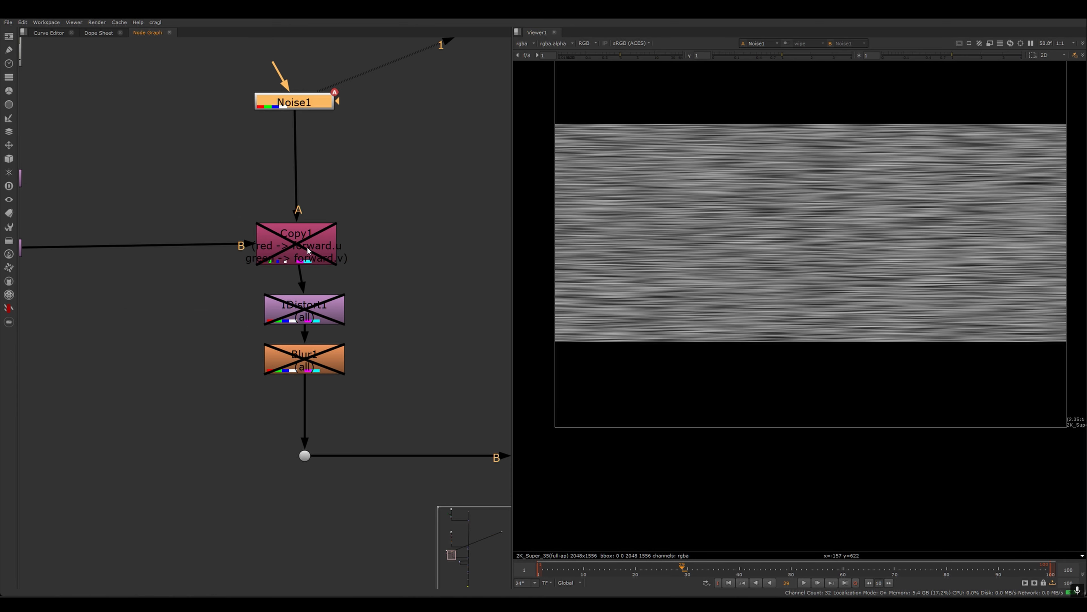
- Add a new Copy node to the node graph
{"action": "left_click", "coordinate": [272, 235]}
{"action": "key", "text": "Tab"}
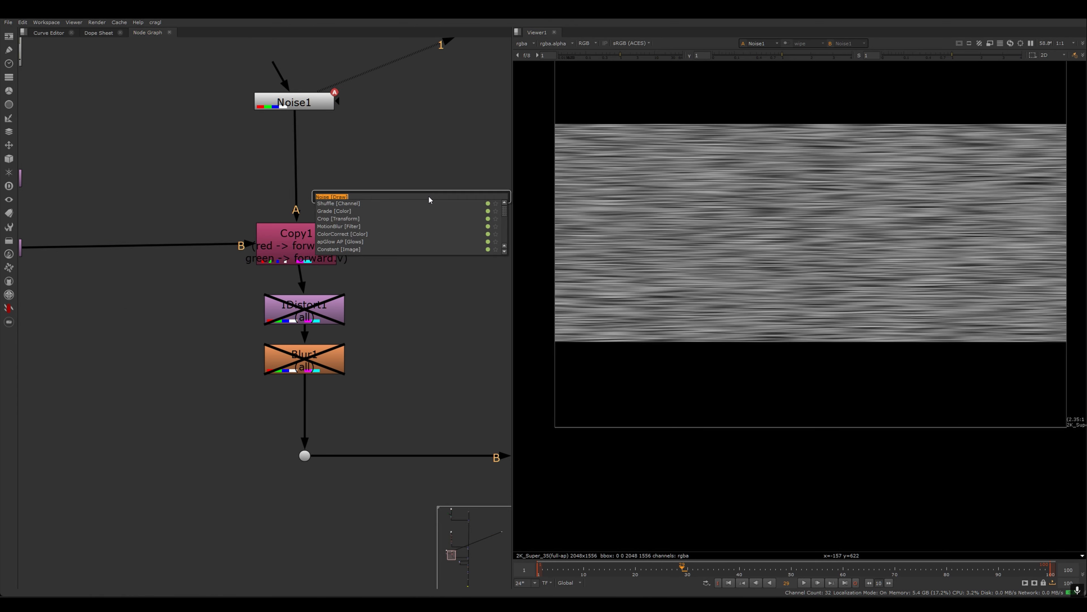
{"action": "type", "text": "copy"}
{"action": "key", "text": "Return"}
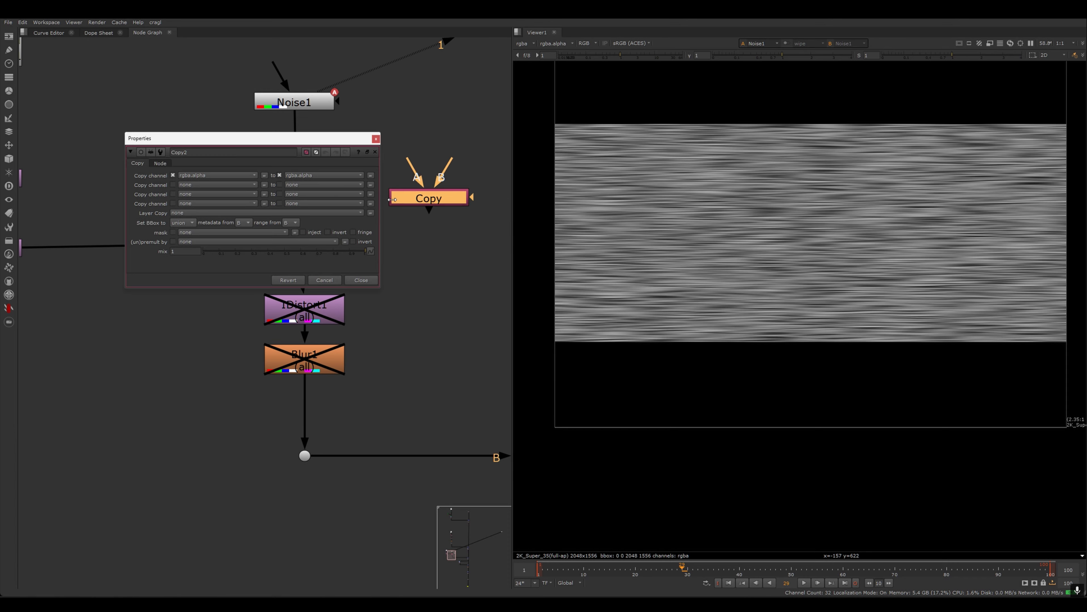
- Enable the IDistort1 node below Copy1 and display it in the viewer
{"action": "double_click", "coordinate": [297, 239]}
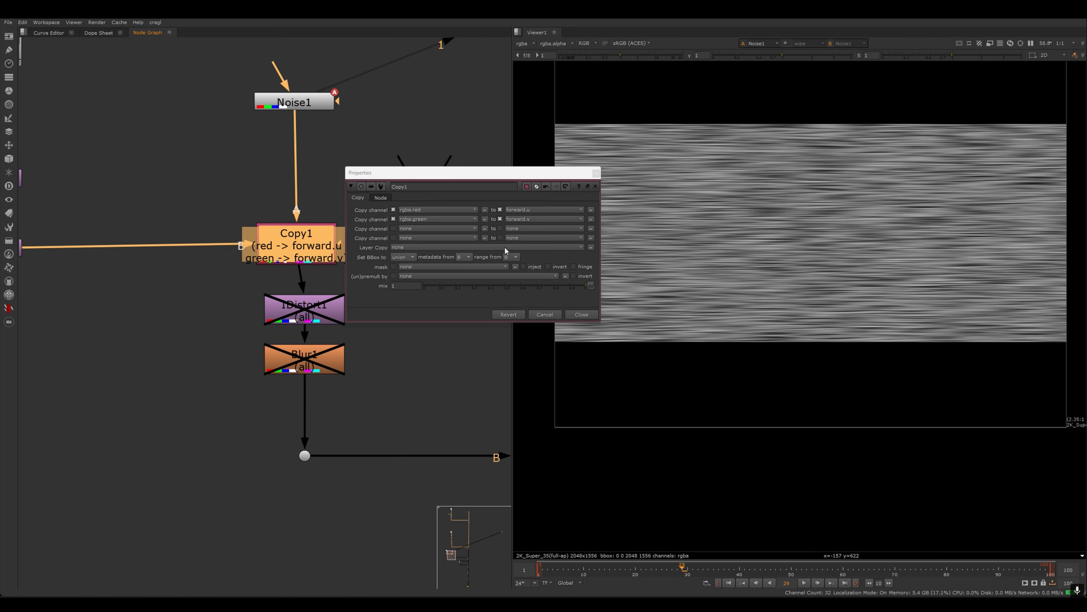
{"action": "left_click", "coordinate": [582, 314]}
{"action": "left_click", "coordinate": [318, 318]}
{"action": "key", "text": "d"}
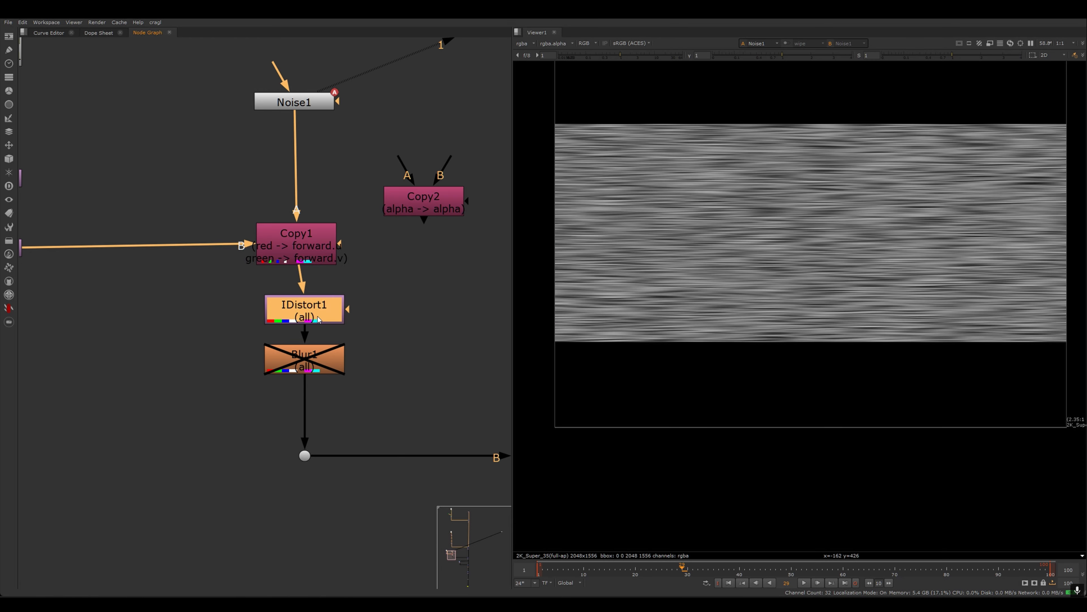
{"action": "key", "text": "1"}
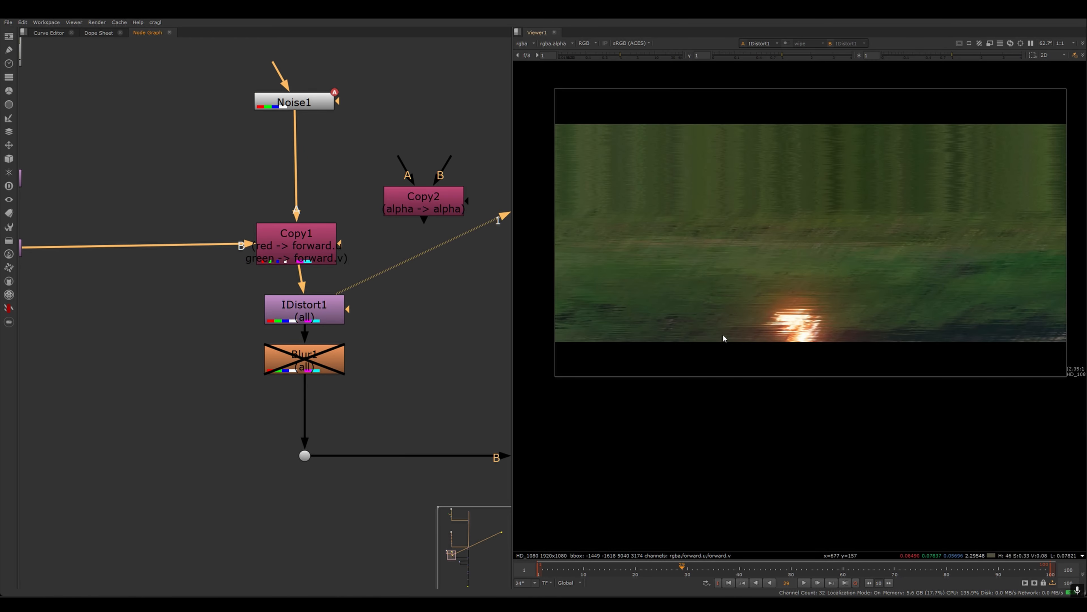
- Toggle IDistort1 off and on to compare the distorted background plate
{"action": "scroll", "coordinate": [768, 302], "scroll_direction": "up", "scroll_amount": 5}
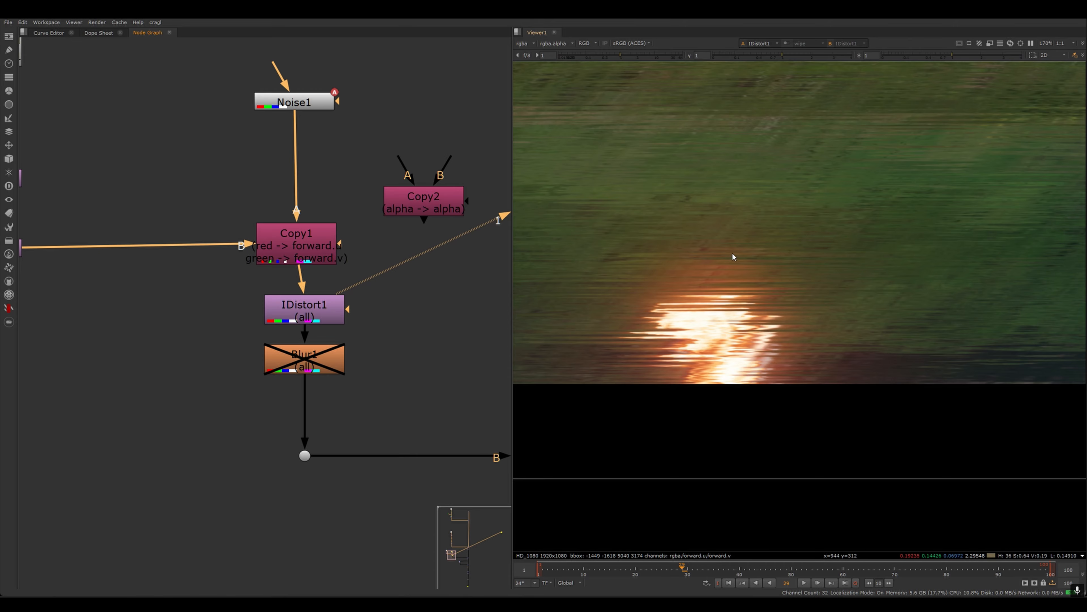
{"action": "scroll", "coordinate": [774, 310], "scroll_direction": "down", "scroll_amount": 5}
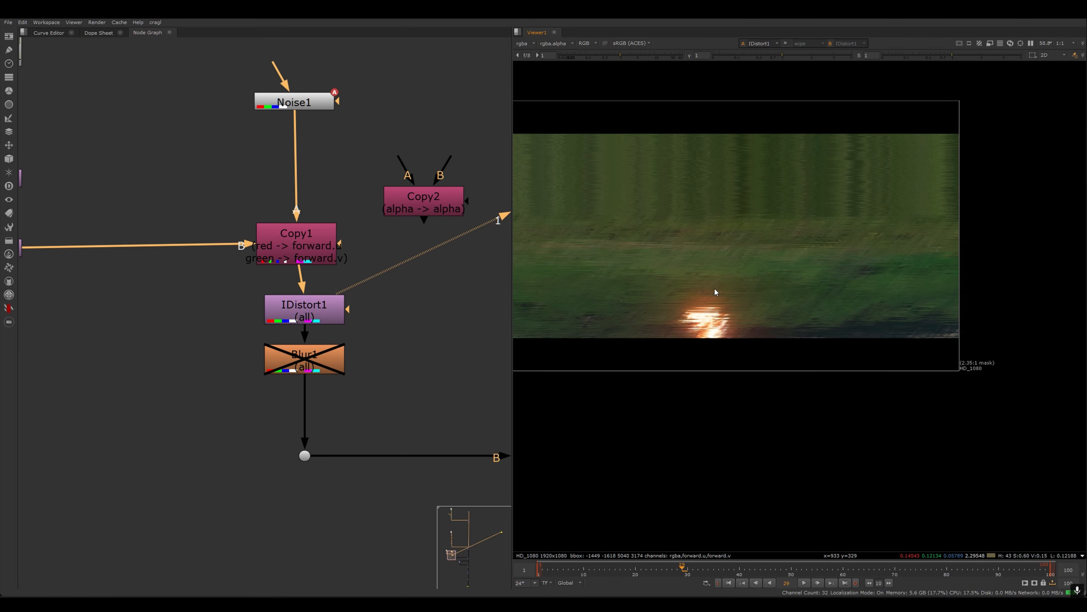
{"action": "scroll", "coordinate": [747, 333], "scroll_direction": "up", "scroll_amount": 7}
{"action": "middle_click_drag", "start_coordinate": [747, 332], "coordinate": [852, 278]}
{"action": "left_click", "coordinate": [313, 315]}
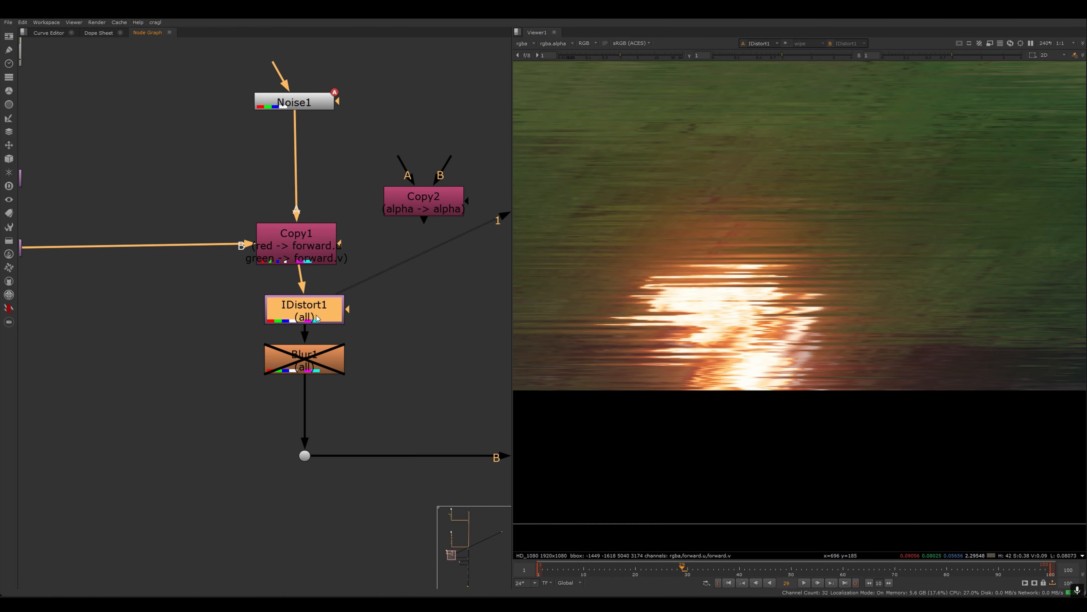
{"action": "key", "text": "d"}
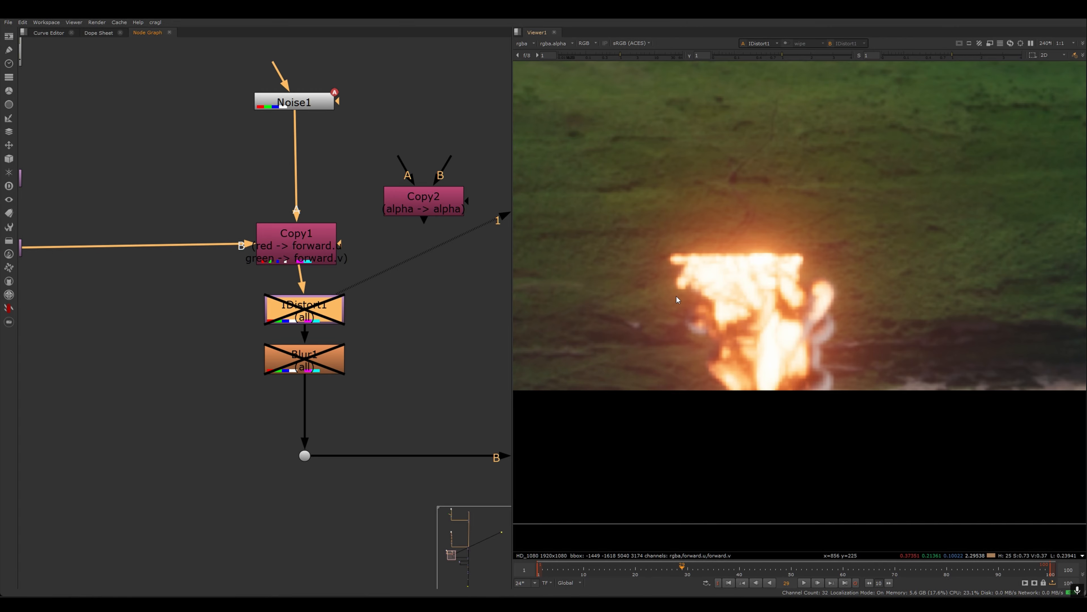
{"action": "key", "text": "d"}
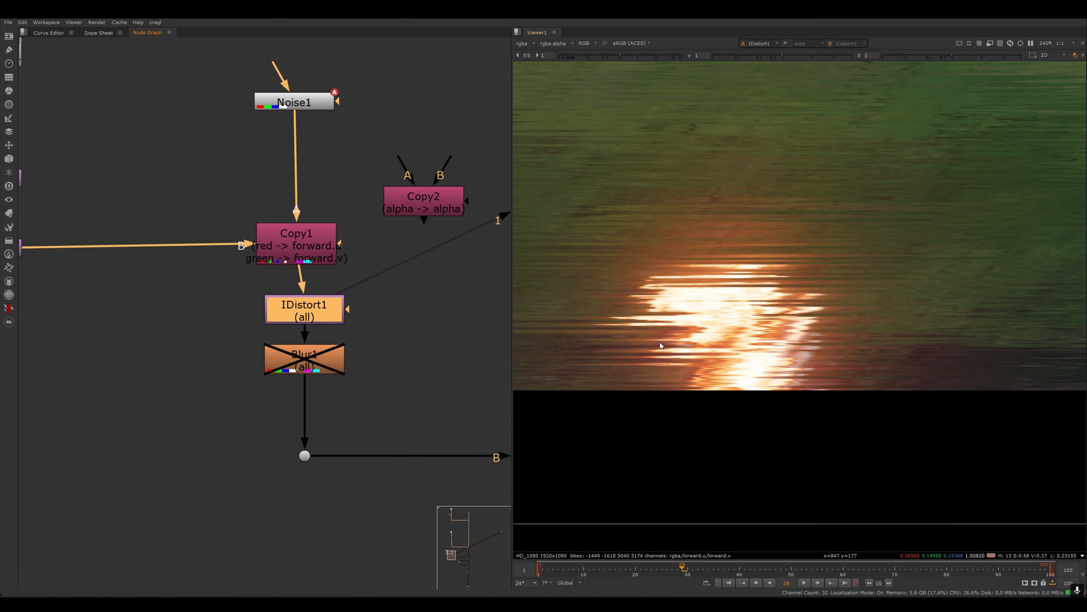
- Set IDistort1's UV scale to 99 and close its properties
{"action": "double_click", "coordinate": [319, 312]}
{"action": "left_click_drag", "start_coordinate": [167, 248], "coordinate": [430, 133]}
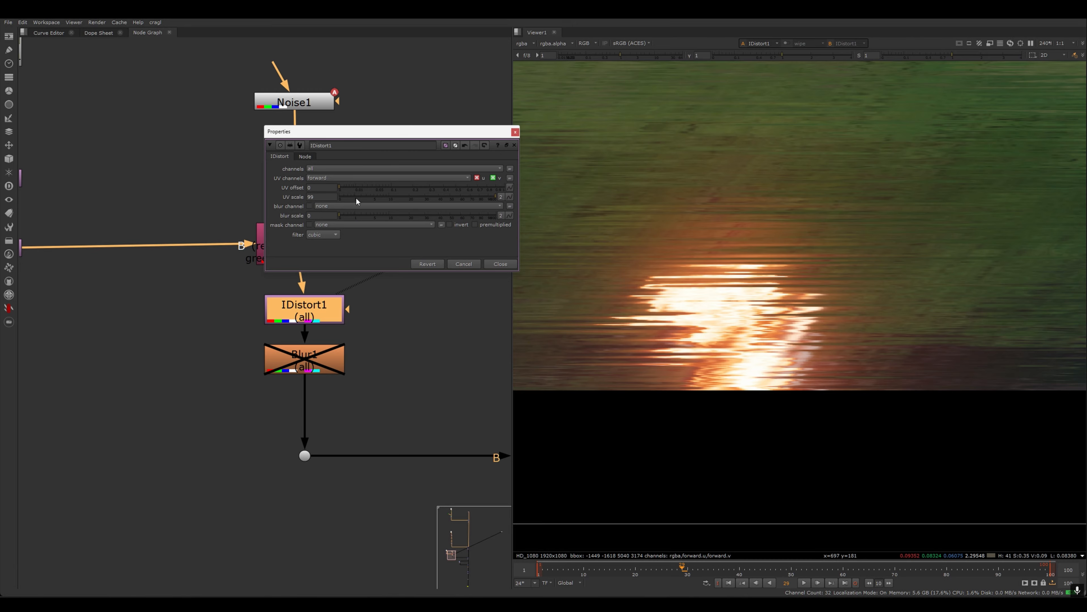
{"action": "mouse_move", "coordinate": [493, 196]}
{"action": "left_mouse_down"}
{"action": "mouse_move", "coordinate": [332, 202]}
{"action": "mouse_move", "coordinate": [513, 216]}
{"action": "left_mouse_up"}
{"action": "left_click", "coordinate": [323, 196]}
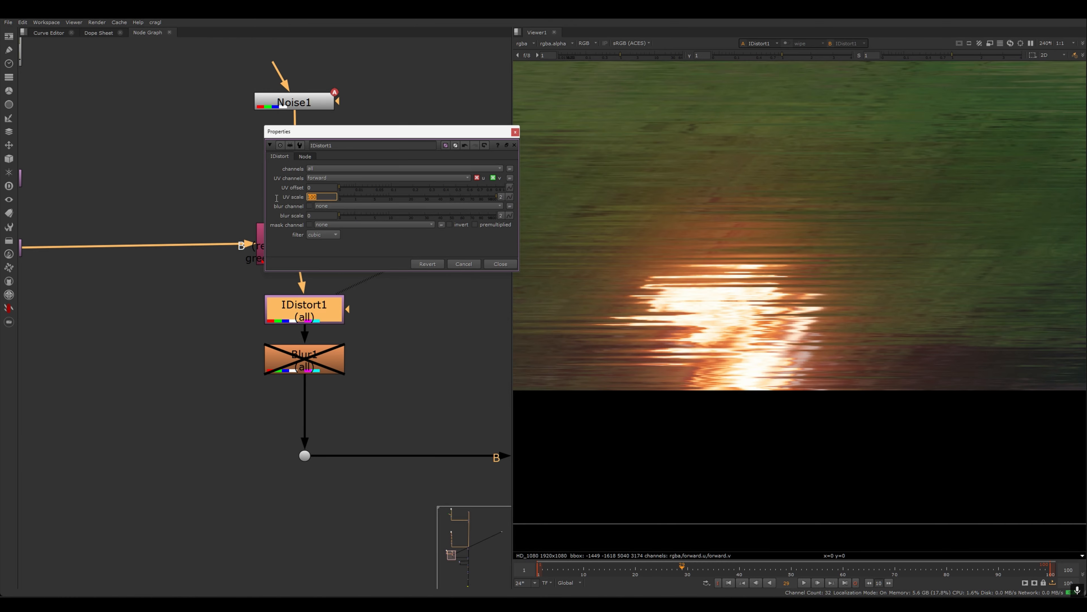
{"action": "type", "text": "99"}
{"action": "key", "text": "Return"}
{"action": "left_click", "coordinate": [501, 263]}
- Enable the Blur1 node below IDistort1 and toggle it to compare the result
{"action": "middle_click_drag", "start_coordinate": [381, 356], "coordinate": [380, 284]}
{"action": "left_click", "coordinate": [325, 299]}
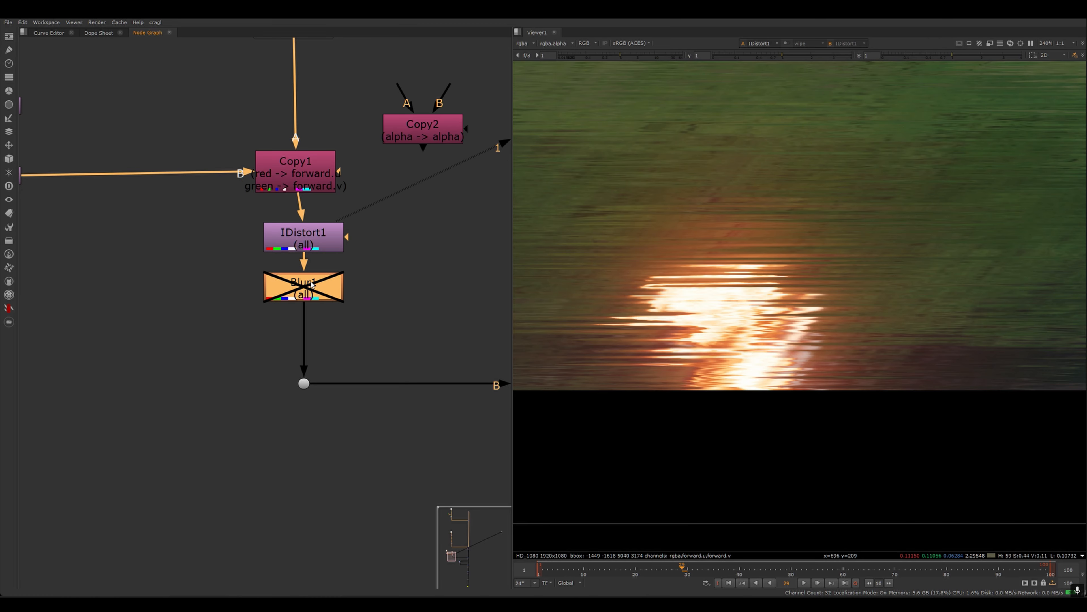
{"action": "key", "text": "d"}
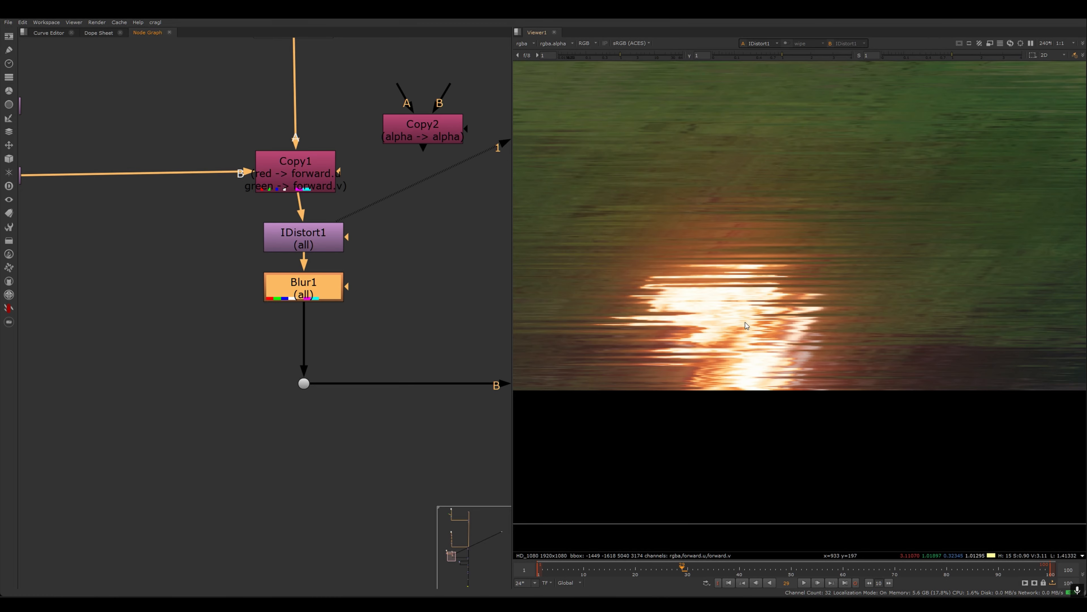
{"action": "scroll", "coordinate": [747, 326], "scroll_direction": "up", "scroll_amount": 2}
{"action": "key", "text": "d"}
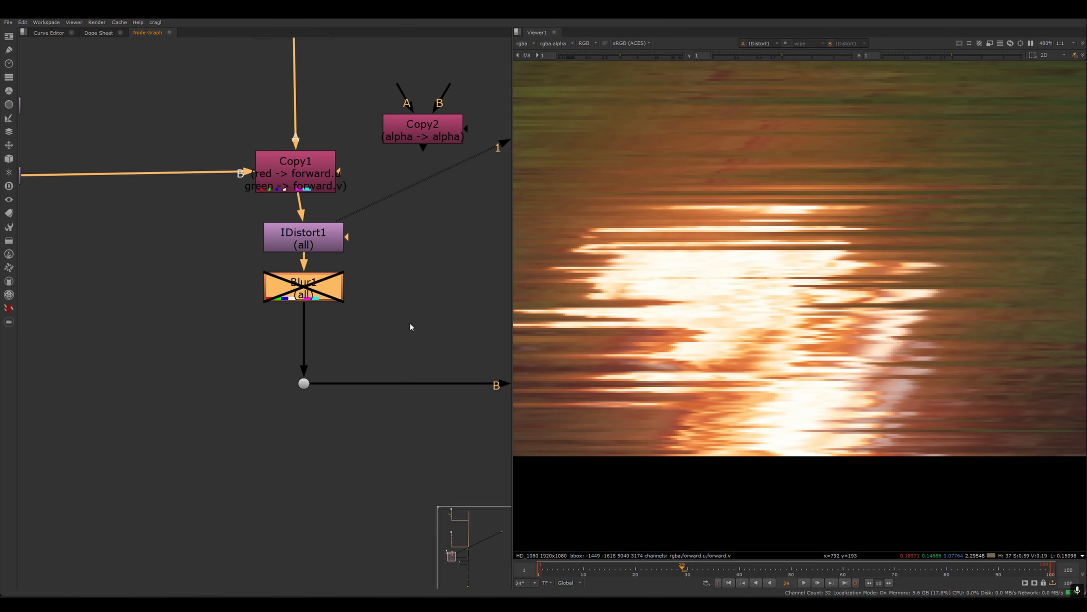
{"action": "key", "text": "d"}
- Review Blur1's properties, then toggle Blur1 off and on to compare the blurred distortion
{"action": "scroll", "coordinate": [411, 332], "scroll_direction": "down", "scroll_amount": 4}
{"action": "middle_click_drag", "start_coordinate": [411, 331], "coordinate": [195, 297]}
{"action": "scroll", "coordinate": [133, 278], "scroll_direction": "up", "scroll_amount": 4}
{"action": "middle_click_drag", "start_coordinate": [262, 307], "coordinate": [345, 325]}
{"action": "key", "text": "Return"}
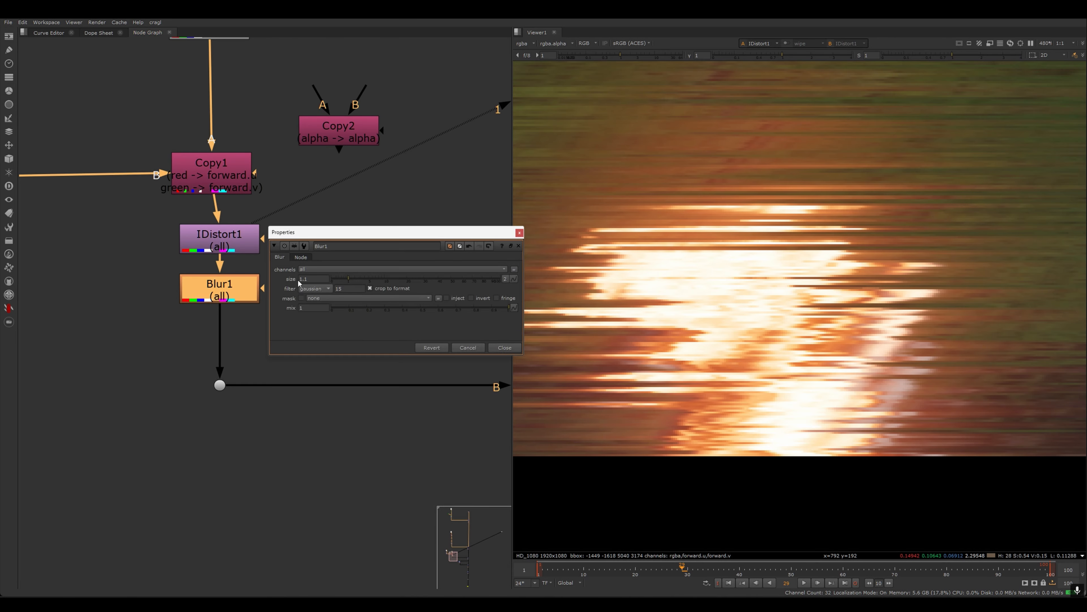
{"action": "left_click", "coordinate": [504, 347]}
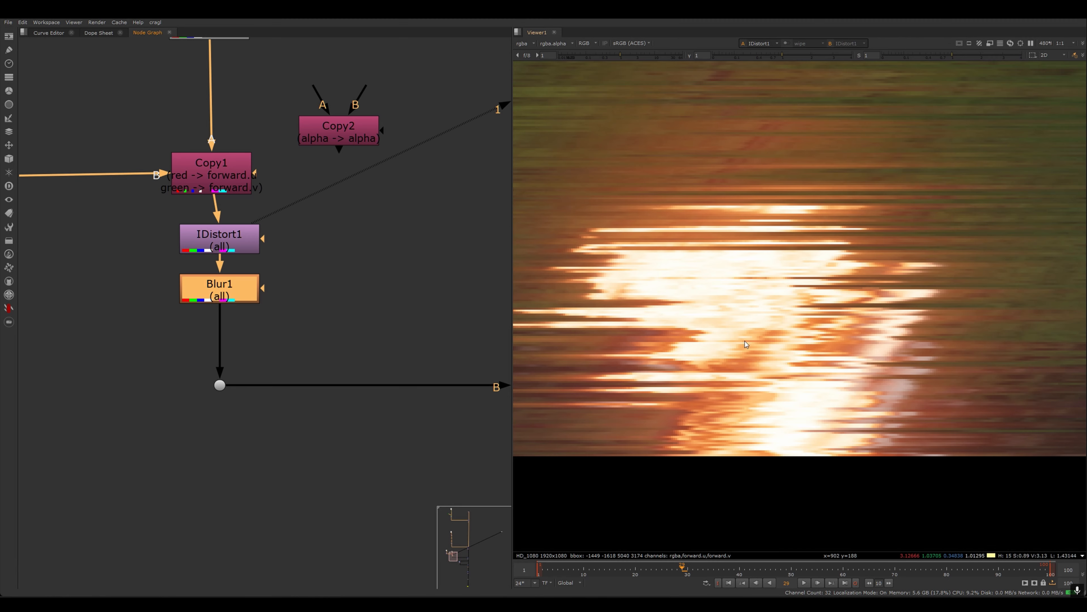
{"action": "key", "text": "d"}
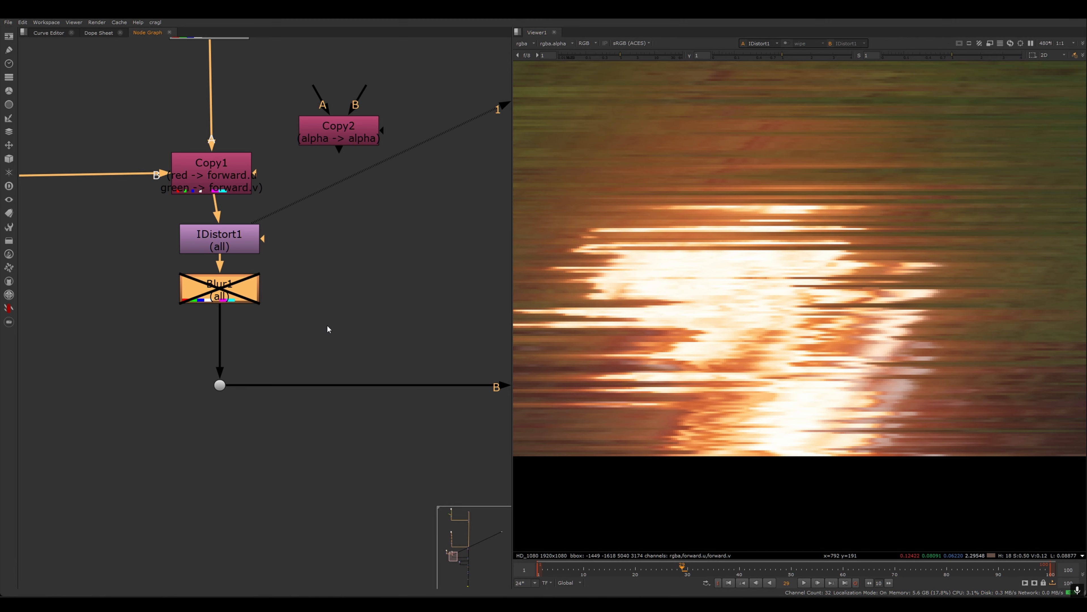
{"action": "key", "text": "d"}
{"action": "key", "text": "d"}
{"action": "key", "text": "d"}
- Navigate the node graph and display the Merge1 node in the viewer
{"action": "scroll", "coordinate": [356, 327], "scroll_direction": "down", "scroll_amount": 4}
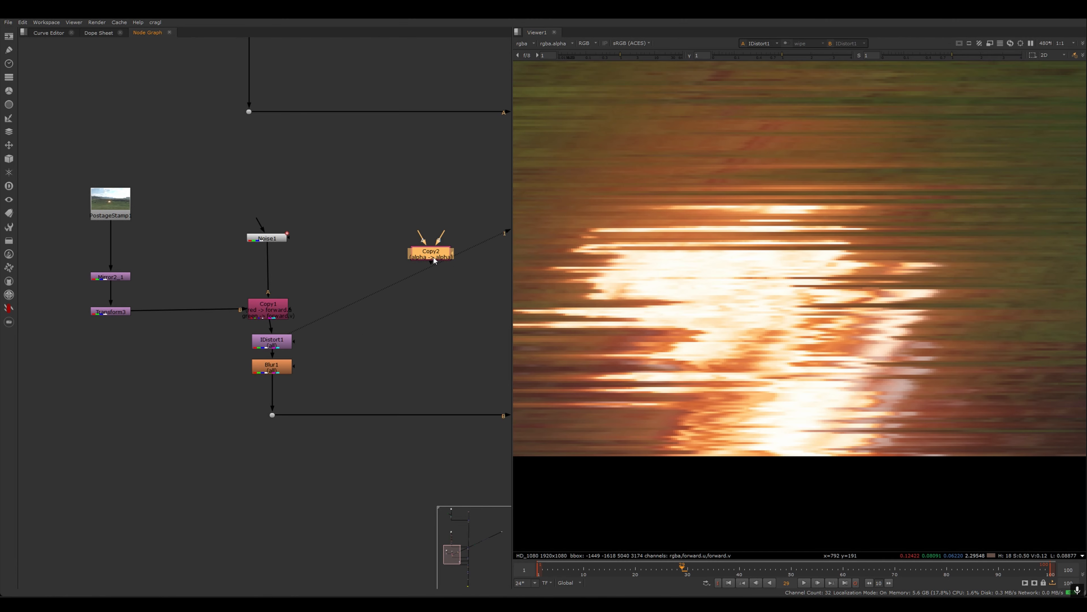
{"action": "scroll", "coordinate": [299, 240], "scroll_direction": "down", "scroll_amount": 3}
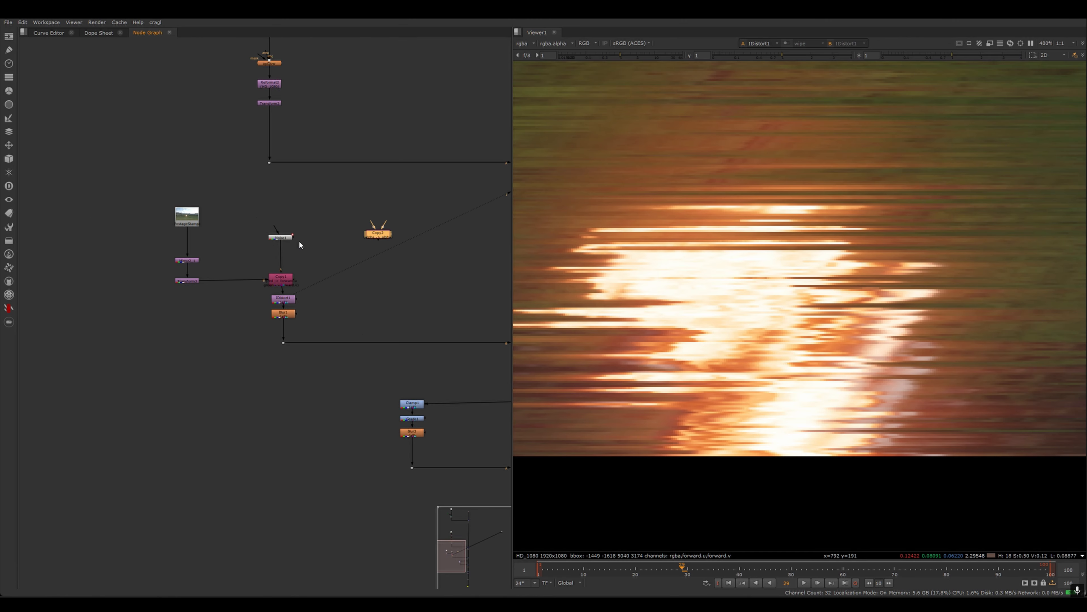
{"action": "left_click_drag", "start_coordinate": [329, 198], "coordinate": [93, 384]}
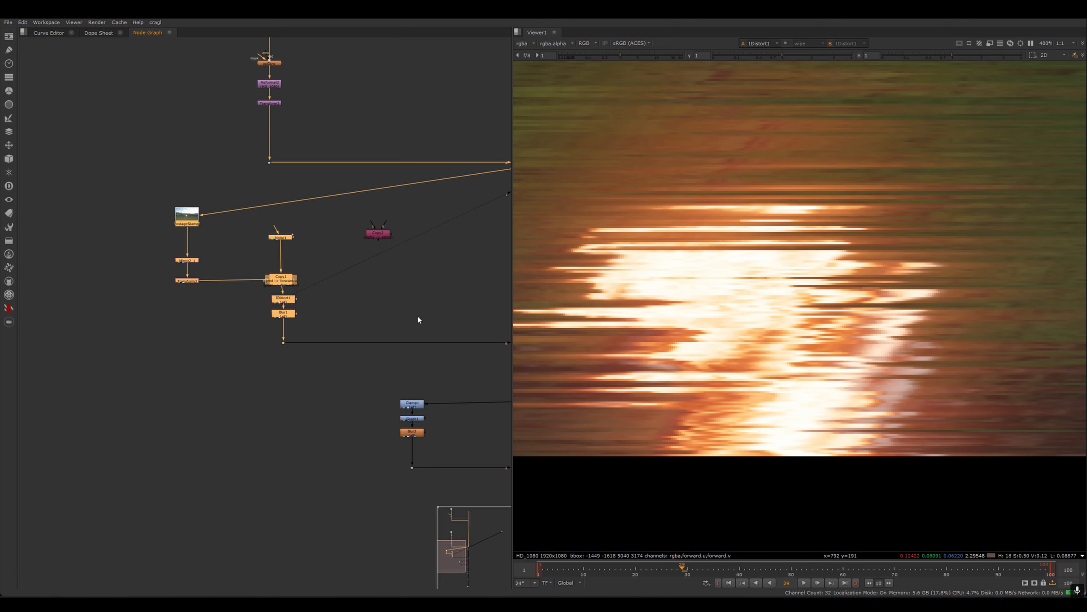
{"action": "middle_click_drag", "start_coordinate": [419, 320], "coordinate": [260, 279]}
{"action": "scroll", "coordinate": [229, 304], "scroll_direction": "up", "scroll_amount": 2}
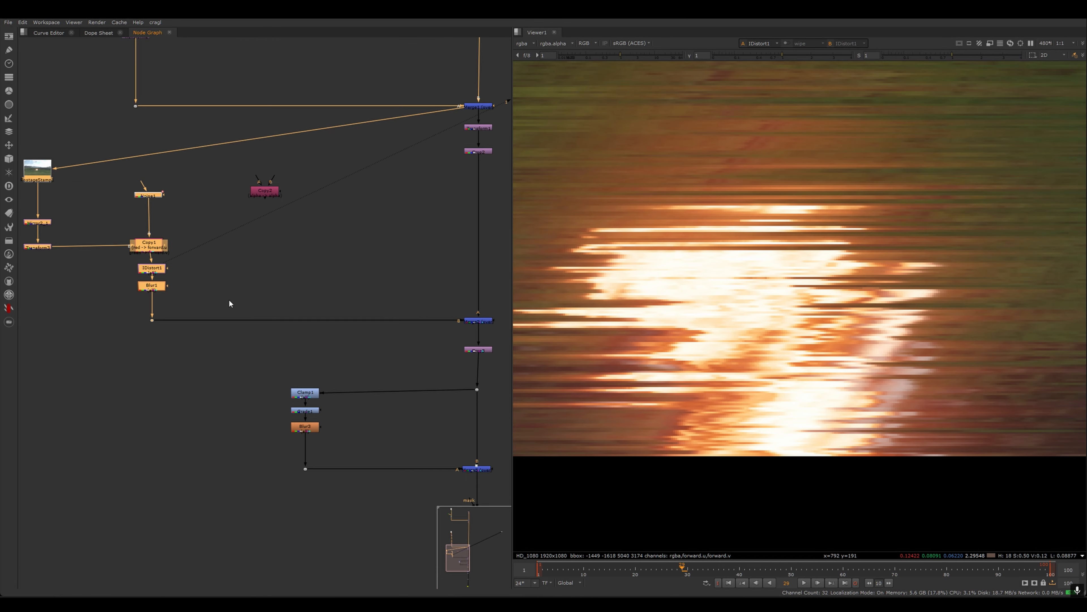
{"action": "middle_click_drag", "start_coordinate": [406, 306], "coordinate": [284, 302]}
{"action": "scroll", "coordinate": [281, 299], "scroll_direction": "up", "scroll_amount": 4}
{"action": "middle_click_drag", "start_coordinate": [499, 368], "coordinate": [422, 344]}
{"action": "left_click", "coordinate": [391, 324]}
{"action": "scroll", "coordinate": [404, 247], "scroll_direction": "down", "scroll_amount": 4}
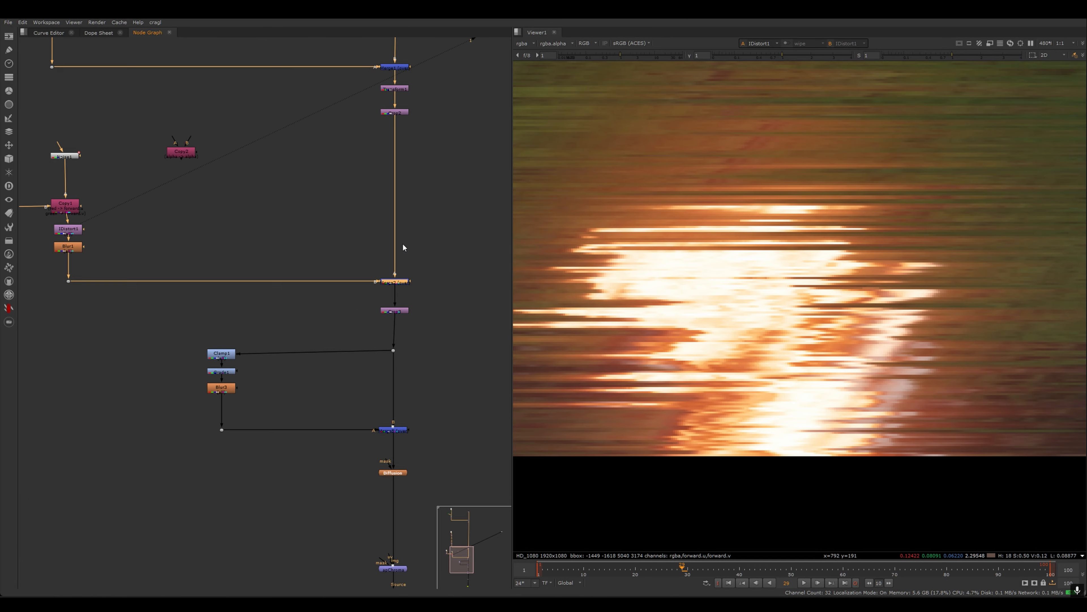
{"action": "scroll", "coordinate": [403, 302], "scroll_direction": "down", "scroll_amount": 3}
{"action": "left_click", "coordinate": [403, 242]}
{"action": "key", "text": "1"}
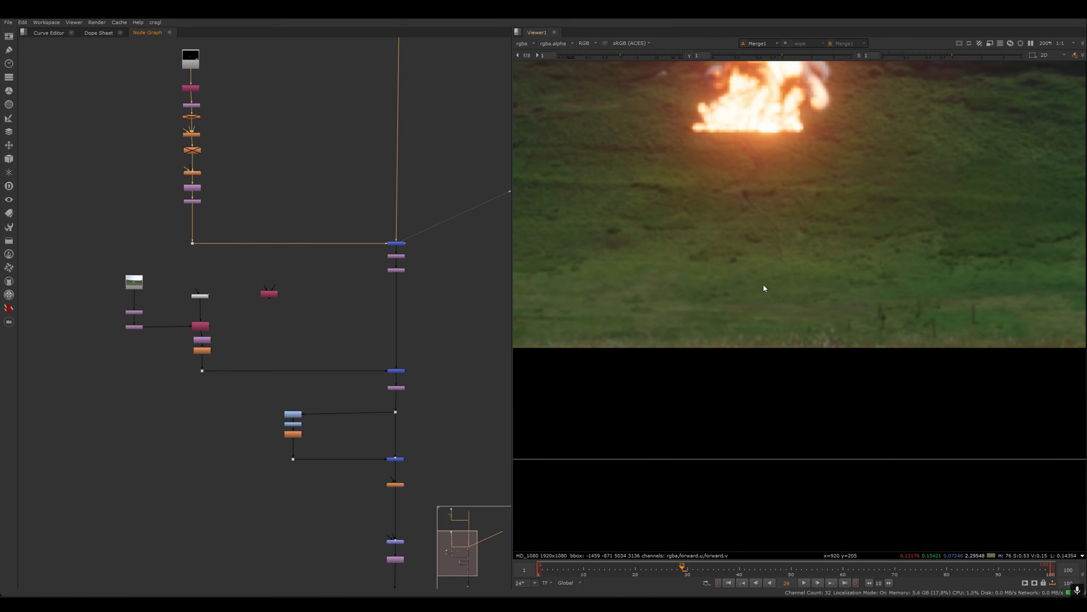
- Display the Merge2 node in the viewer
{"action": "scroll", "coordinate": [762, 288], "scroll_direction": "down", "scroll_amount": 6}
{"action": "scroll", "coordinate": [360, 367], "scroll_direction": "down", "scroll_amount": 1}
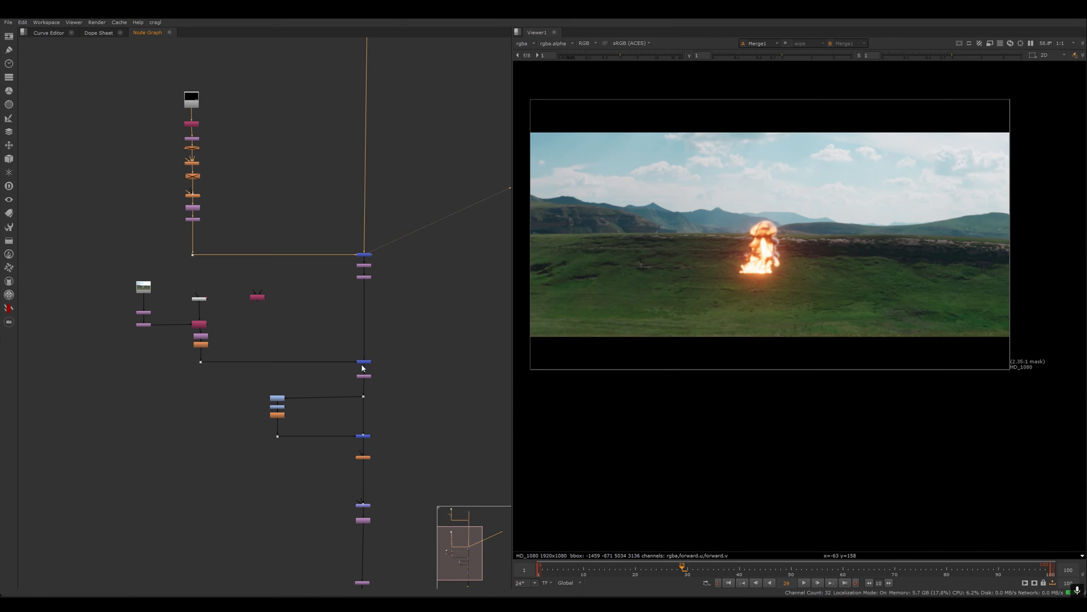
{"action": "left_click", "coordinate": [363, 362]}
{"action": "key", "text": "1"}
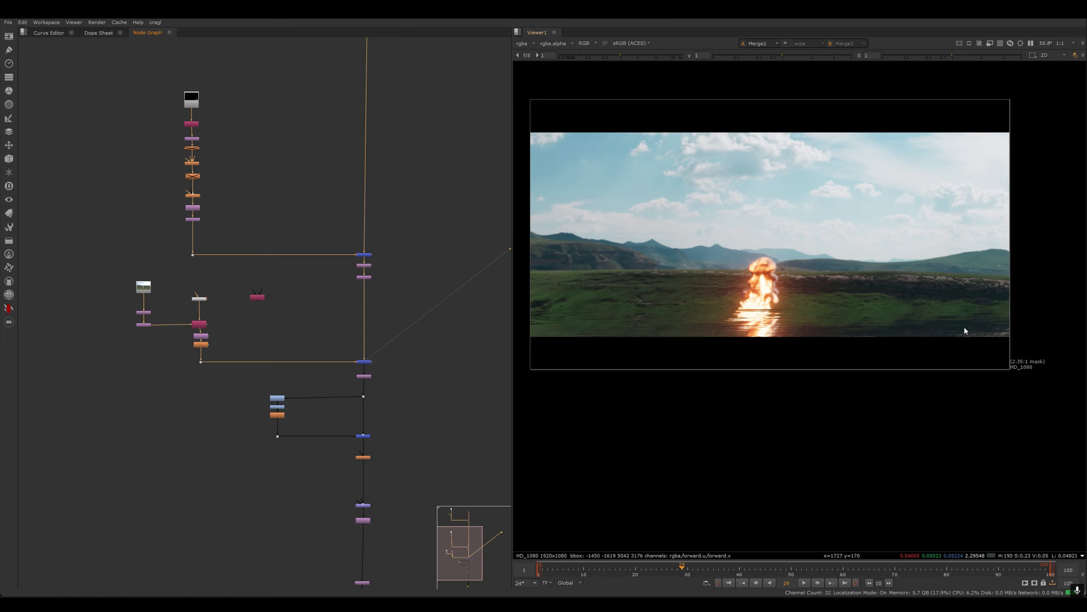
- Zoom into the viewer and scrub the timeline to check the distorted ground around the explosion
{"action": "scroll", "coordinate": [371, 333], "scroll_direction": "up", "scroll_amount": 5}
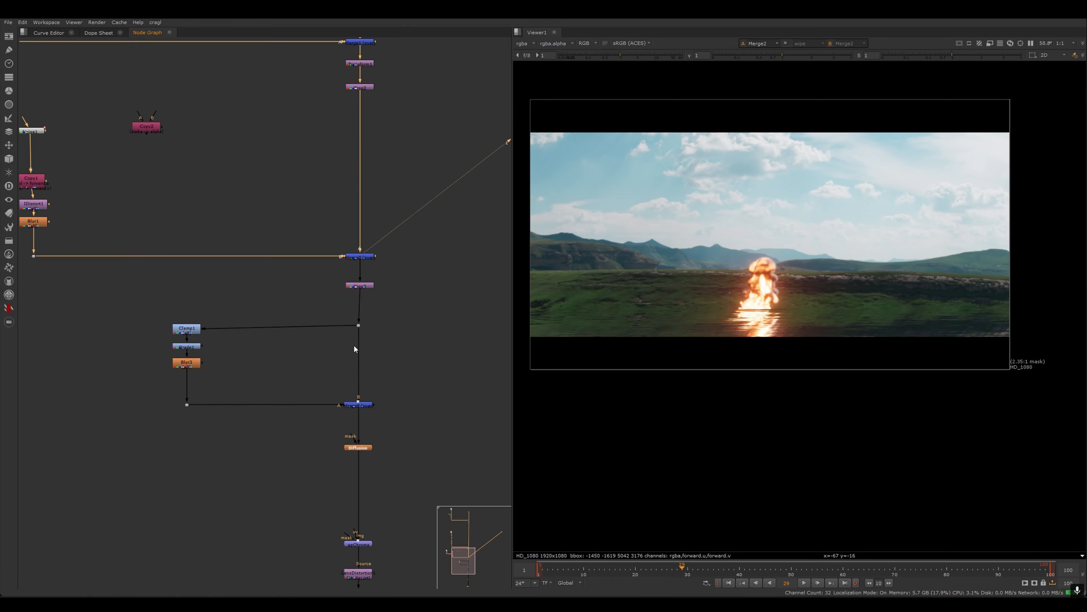
{"action": "middle_click_drag", "start_coordinate": [360, 256], "coordinate": [344, 325]}
{"action": "scroll", "coordinate": [344, 325], "scroll_direction": "up", "scroll_amount": 5}
{"action": "scroll", "coordinate": [813, 321], "scroll_direction": "up", "scroll_amount": 3}
{"action": "middle_click_drag", "start_coordinate": [800, 335], "coordinate": [839, 342]}
{"action": "scroll", "coordinate": [770, 324], "scroll_direction": "up", "scroll_amount": 4}
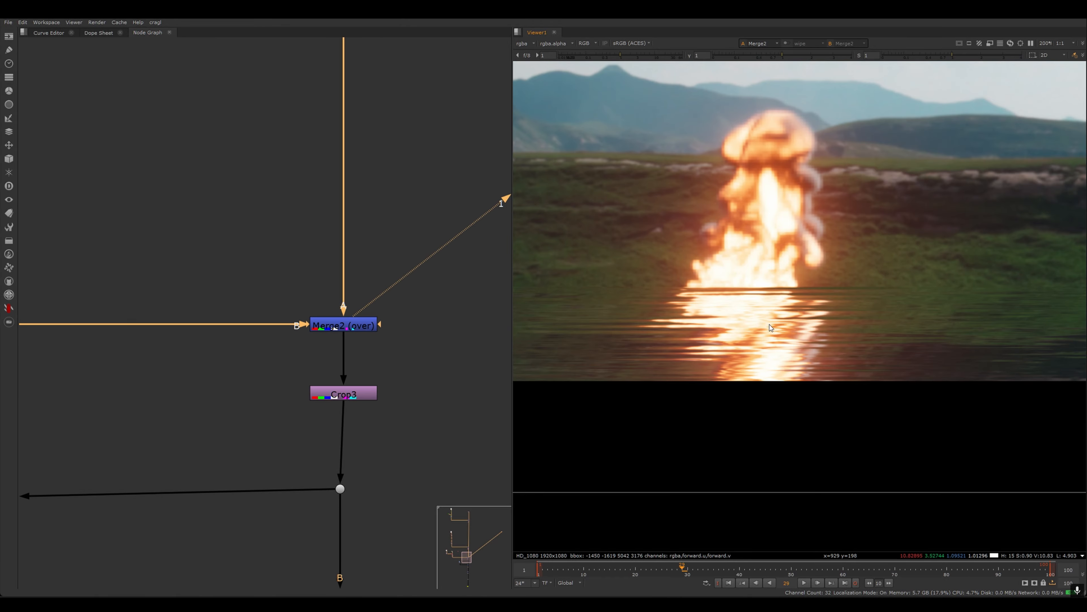
{"action": "scroll", "coordinate": [738, 352], "scroll_direction": "up", "scroll_amount": 1}
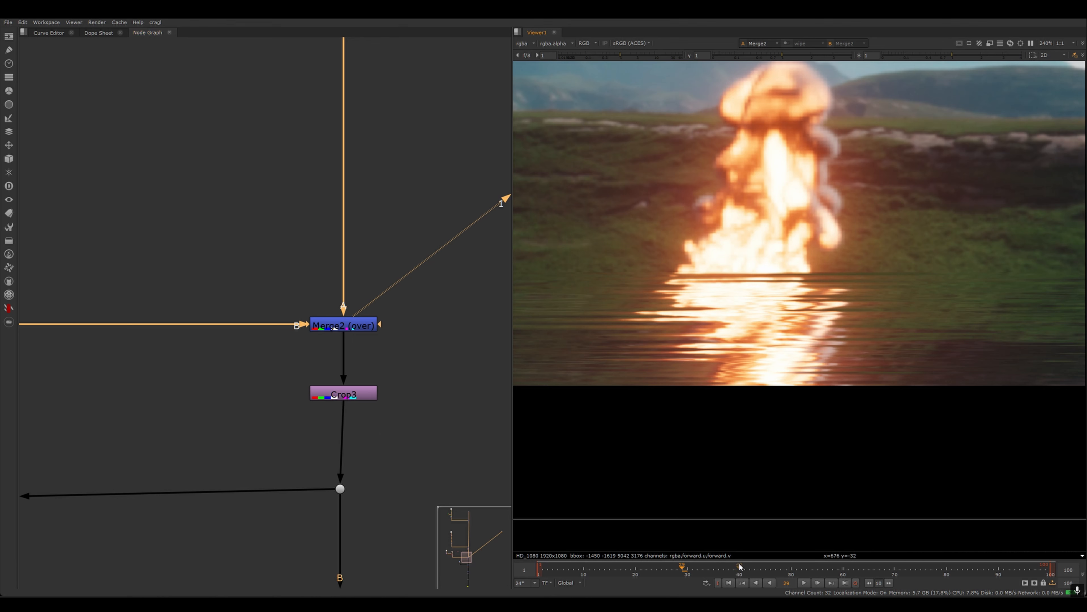
{"action": "left_click", "coordinate": [754, 566]}
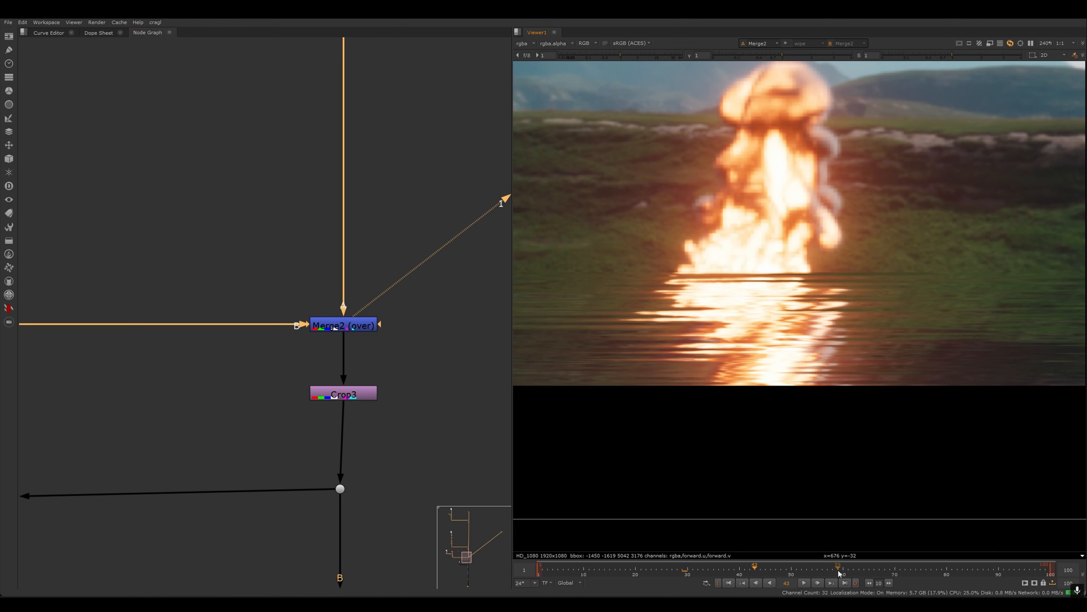
{"action": "left_click", "coordinate": [905, 566]}
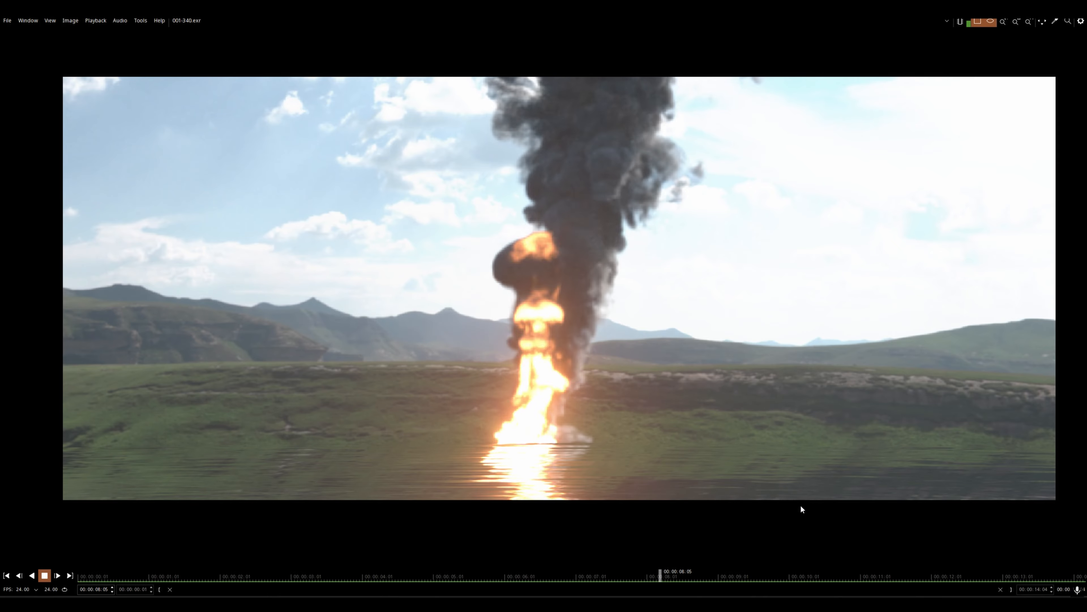
- Inspect the rendered 001-340.exr sequence in the image player, zooming into the distorted ground
{"action": "scroll", "coordinate": [758, 494], "scroll_direction": "up", "scroll_amount": 5}
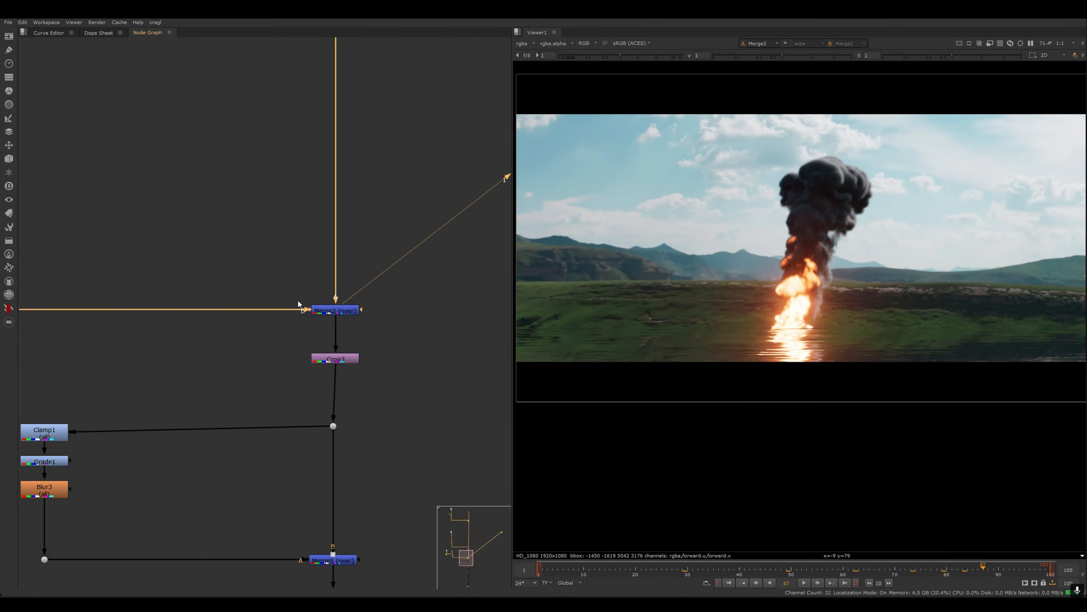
{"action": "scroll", "coordinate": [304, 306], "scroll_direction": "down", "scroll_amount": 3}
{"action": "scroll", "coordinate": [276, 341], "scroll_direction": "up", "scroll_amount": 8}
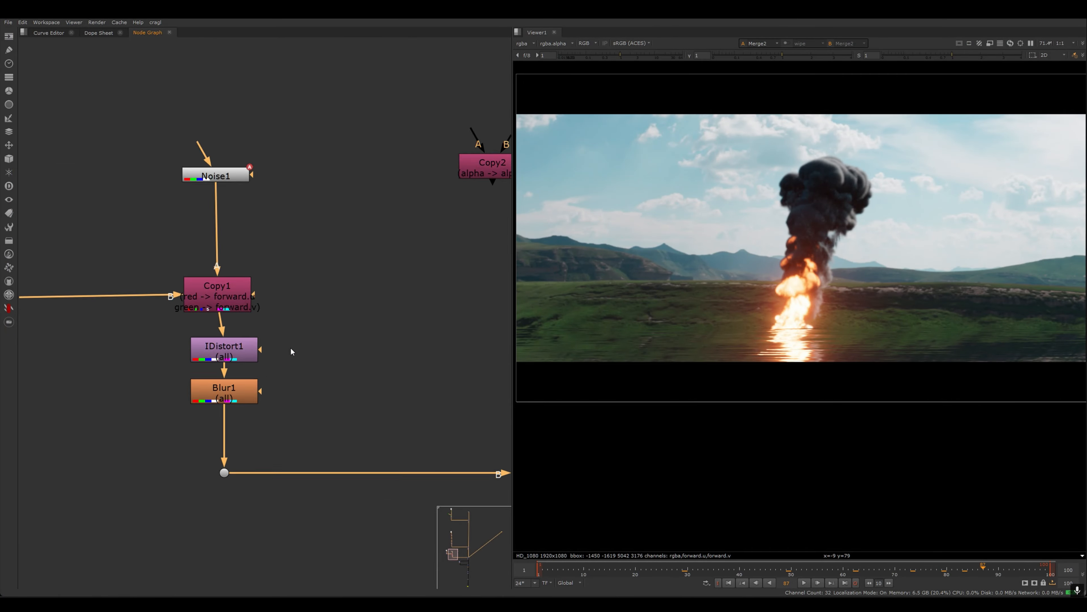
- Open Noise1's properties and begin setting a key on its z value at the end of the timeline
{"action": "middle_click_drag", "start_coordinate": [253, 379], "coordinate": [403, 354]}
{"action": "middle_click_drag", "start_coordinate": [253, 346], "coordinate": [441, 448]}
{"action": "scroll", "coordinate": [397, 388], "scroll_direction": "down", "scroll_amount": 2}
{"action": "middle_click_drag", "start_coordinate": [396, 391], "coordinate": [238, 375]}
{"action": "scroll", "coordinate": [300, 395], "scroll_direction": "up", "scroll_amount": 3}
{"action": "double_click", "coordinate": [325, 109]}
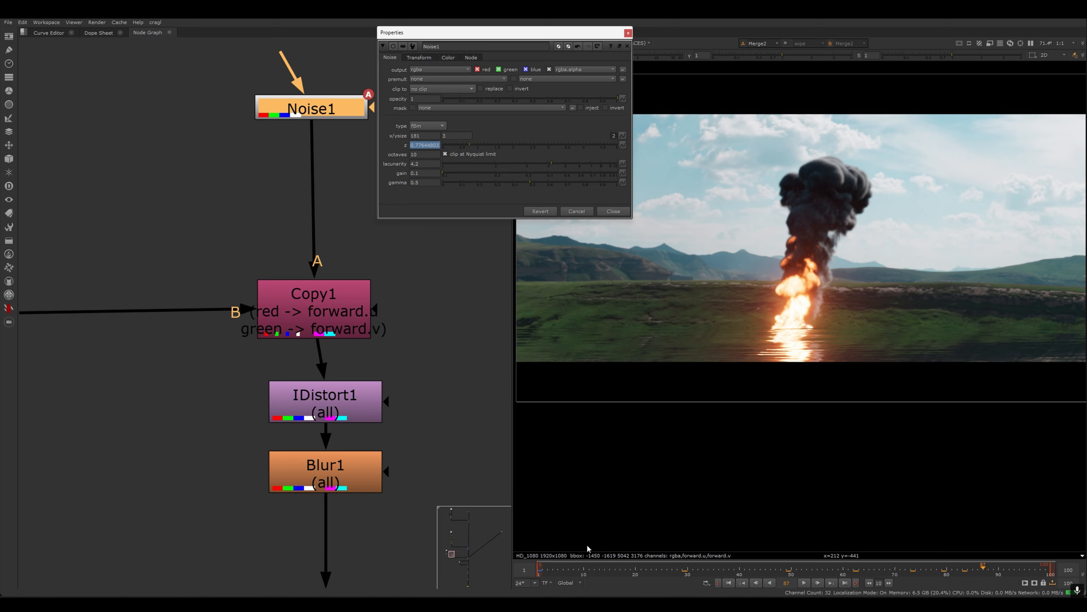
{"action": "left_click_drag", "start_coordinate": [585, 570], "coordinate": [538, 572]}
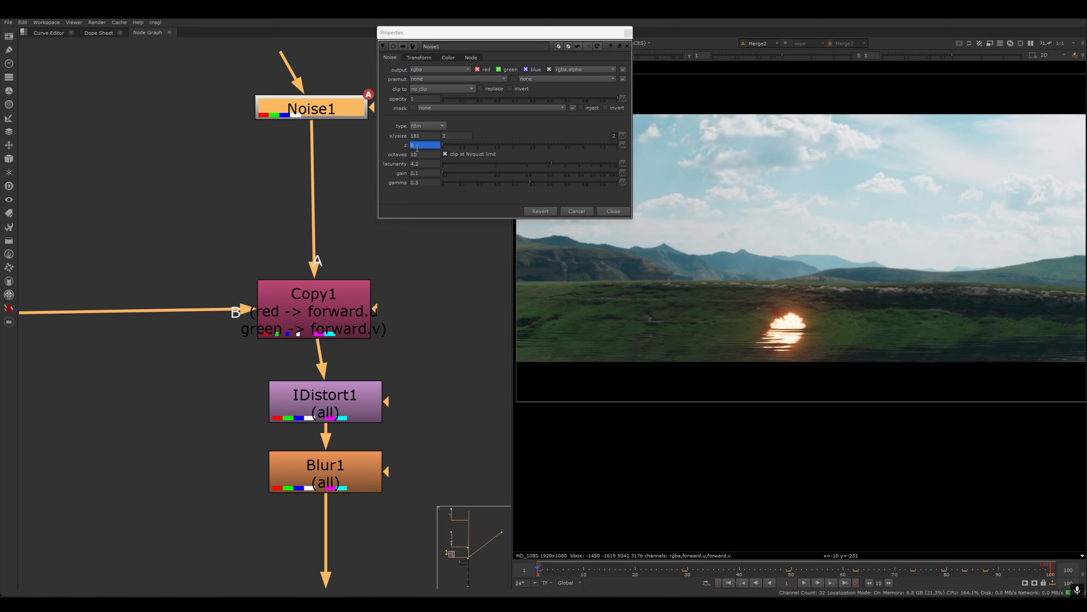
{"action": "scroll", "coordinate": [800, 356], "scroll_direction": "up", "scroll_amount": 5}
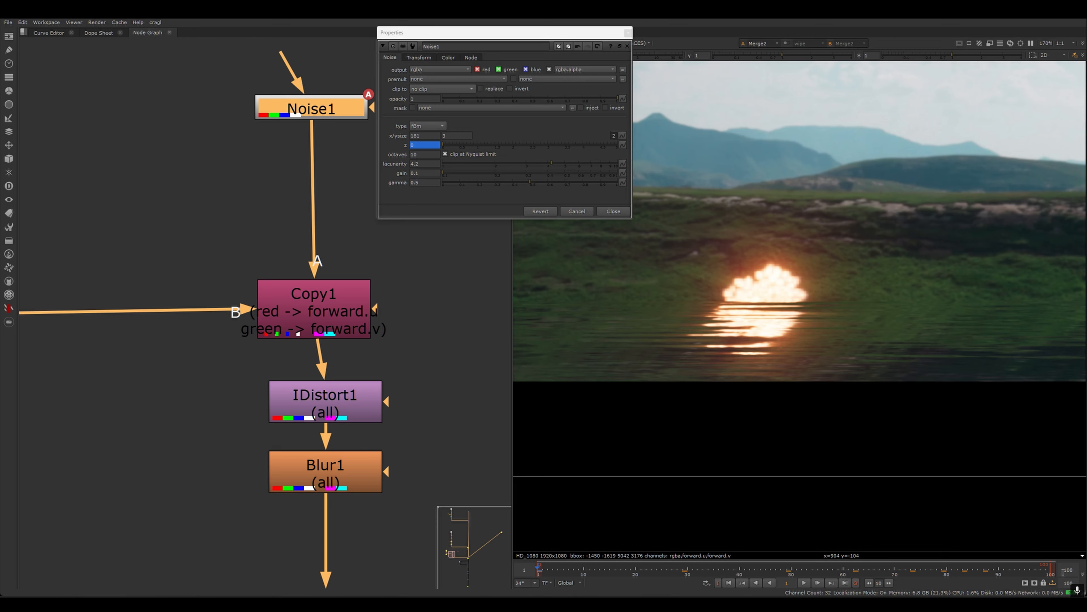
{"action": "left_click", "coordinate": [1048, 573]}
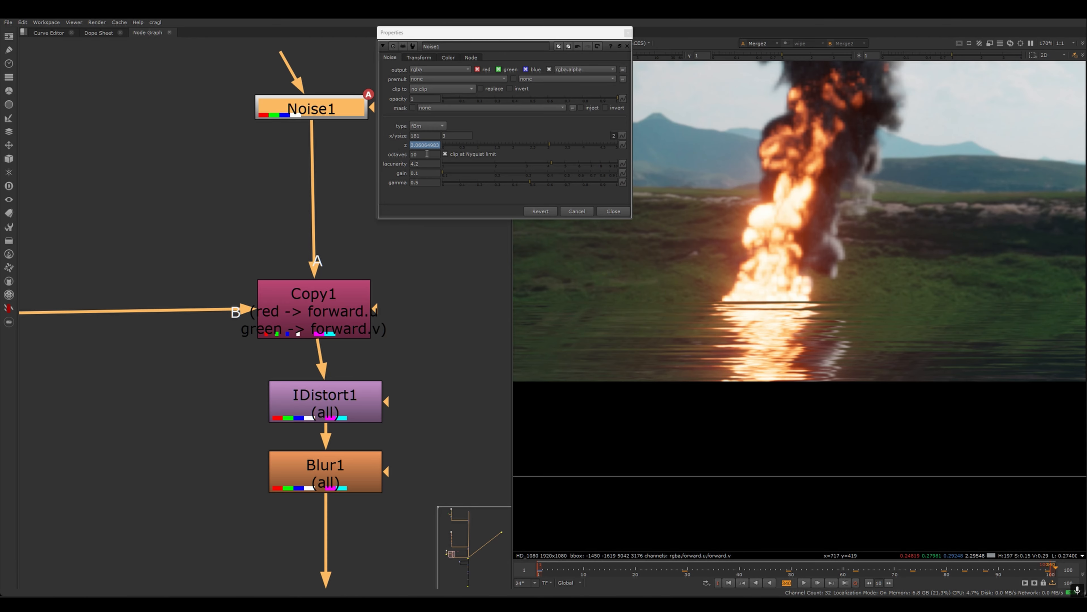
{"action": "right_click", "coordinate": [427, 145]}
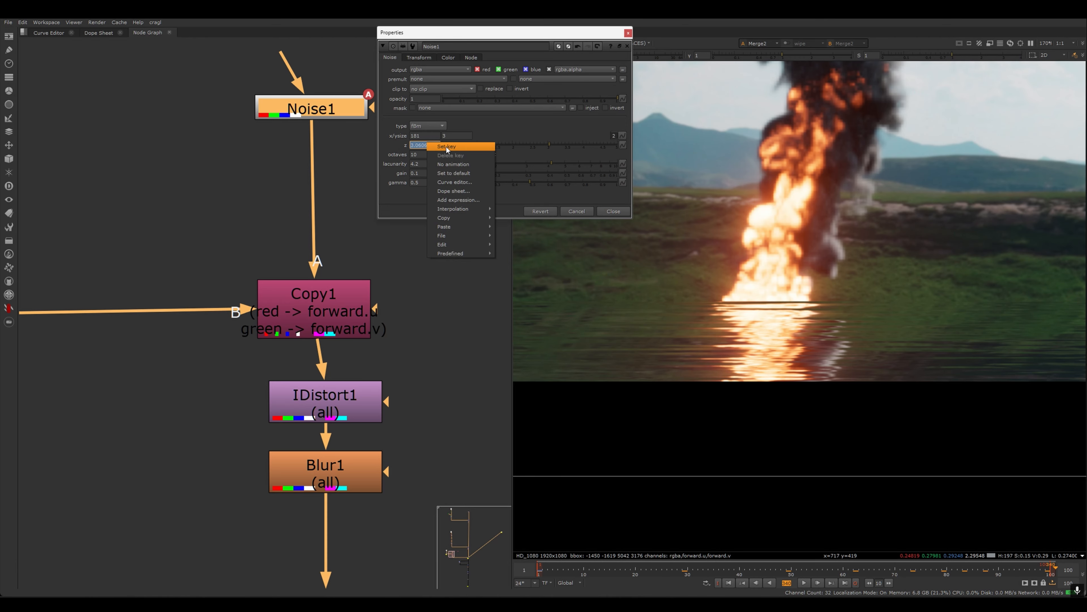